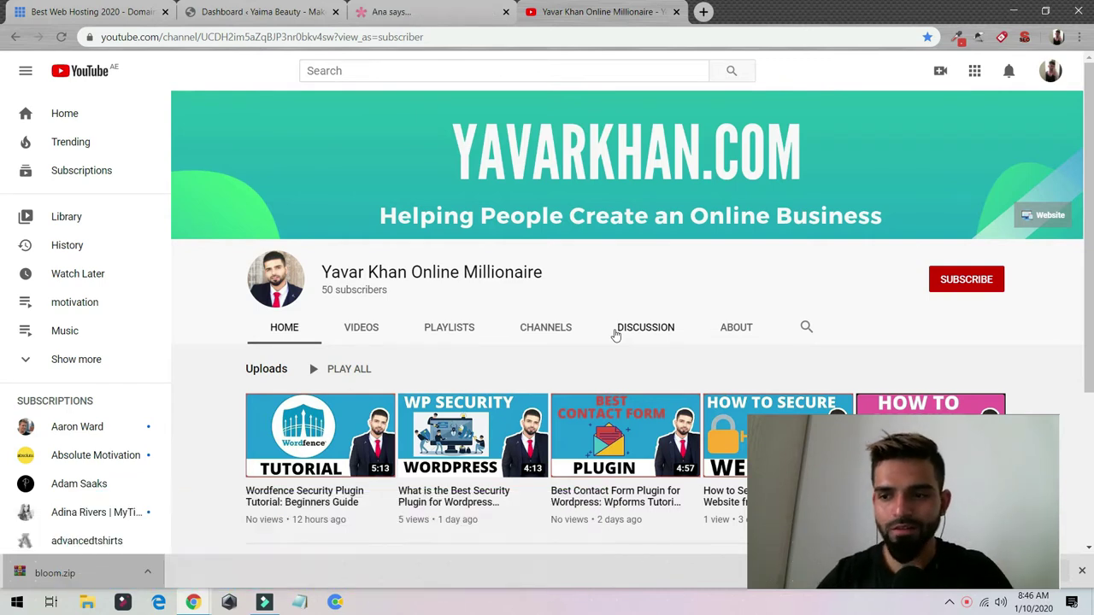
# - Subscribe to the open YouTube channel and switch to the WordPress dashboard
pyautogui.click(931, 283)
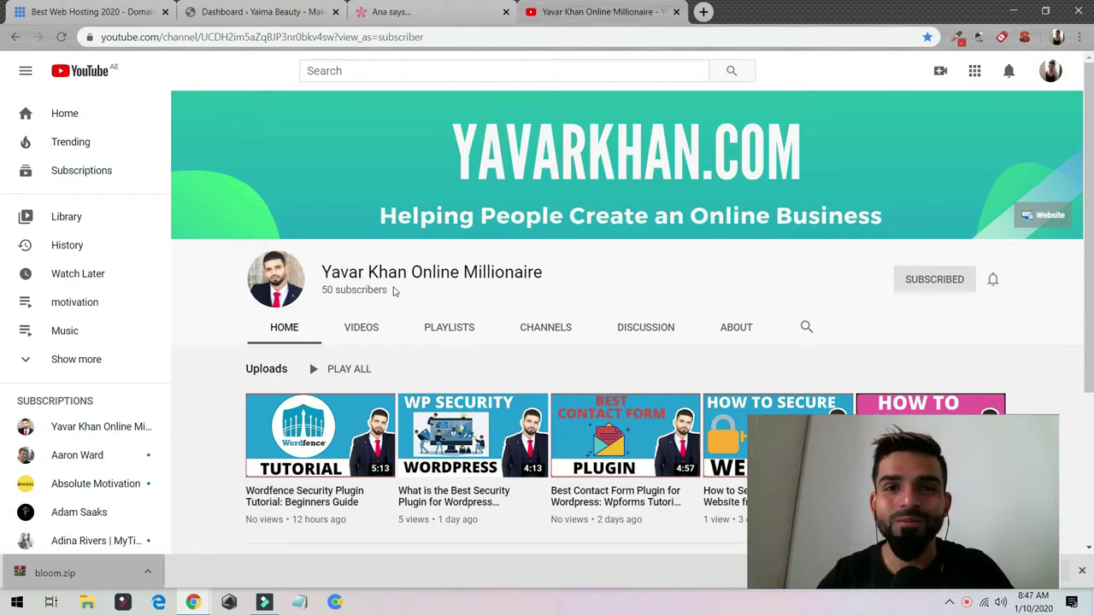
pyautogui.click(263, 10)
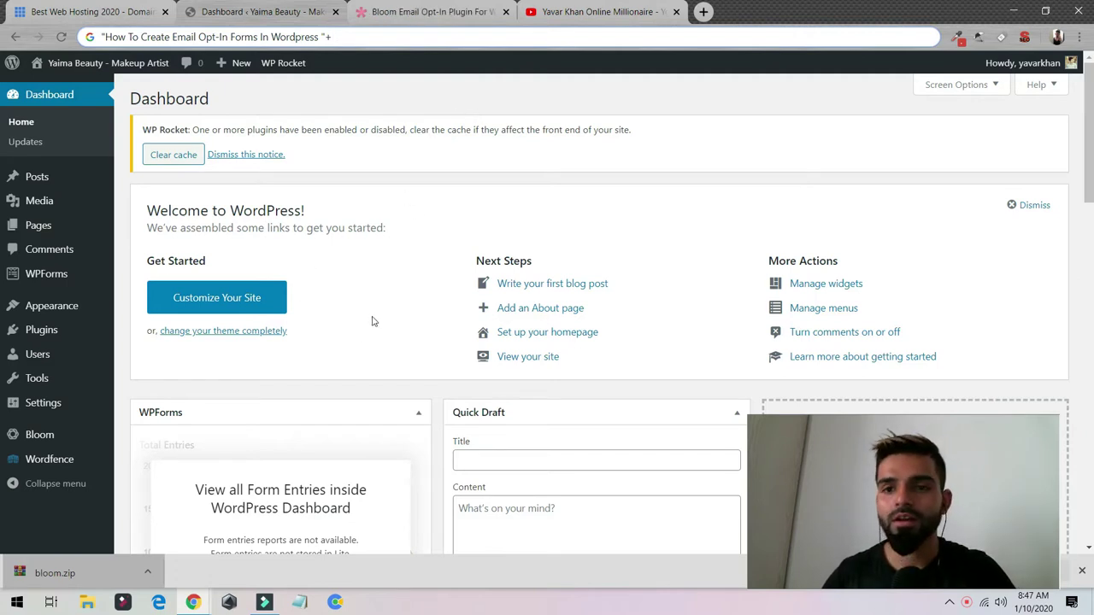
pyautogui.moveTo(29, 438)
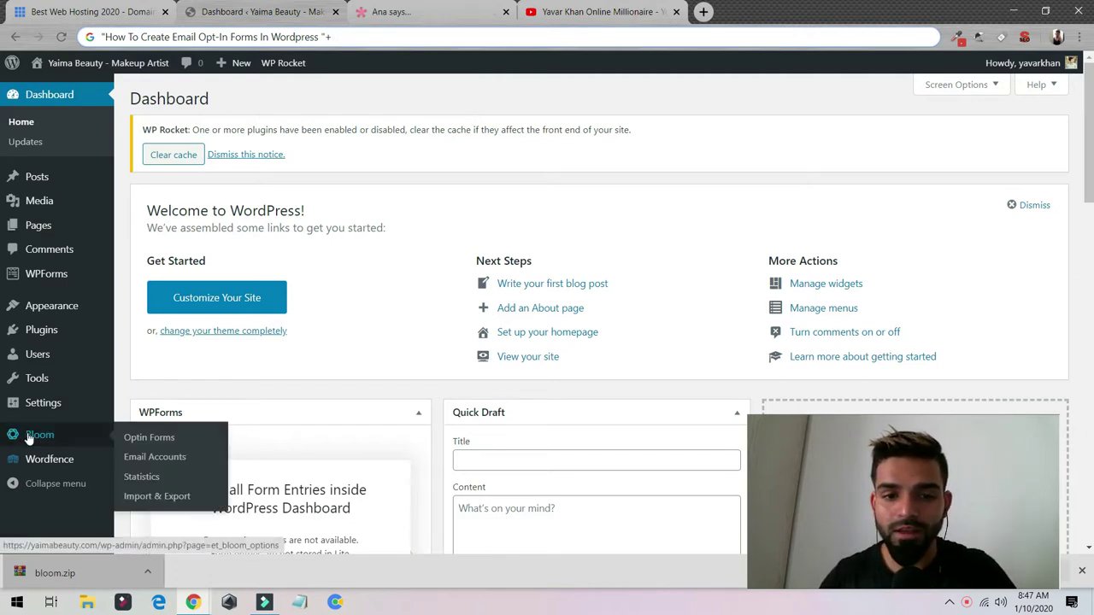
# - Review the Bloom plugin's product page on Elegant Themes, covering its opt-in form types, triggers and design options
pyautogui.hotkey('ctrl', 'Tab')
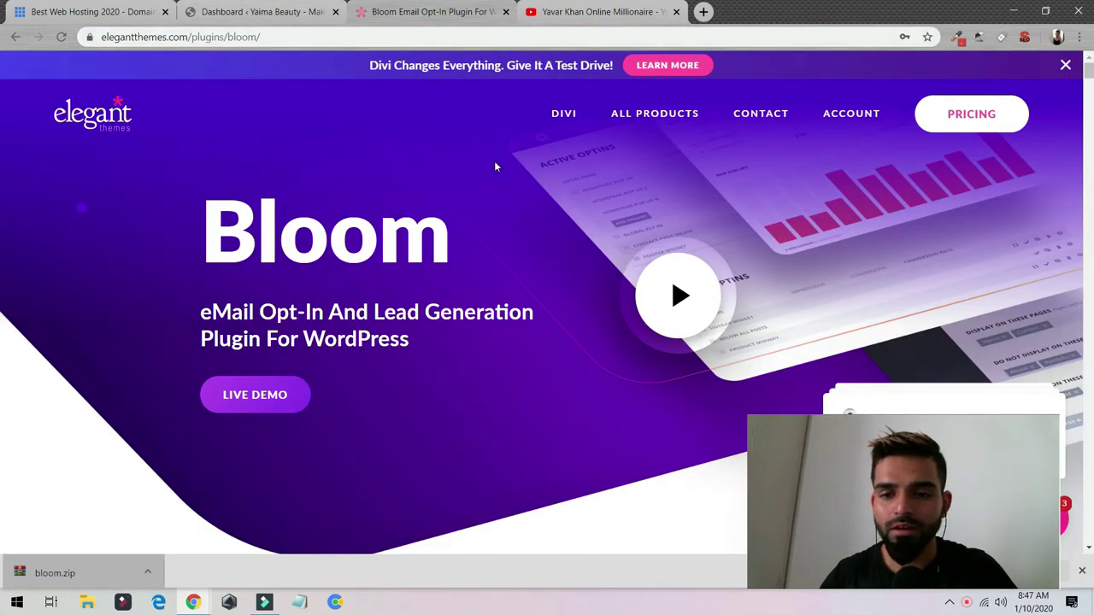
pyautogui.scroll(-3, 498, 161)
pyautogui.scroll(3, 498, 161)
pyautogui.scroll(-1, 498, 165)
pyautogui.scroll(-8, 498, 171)
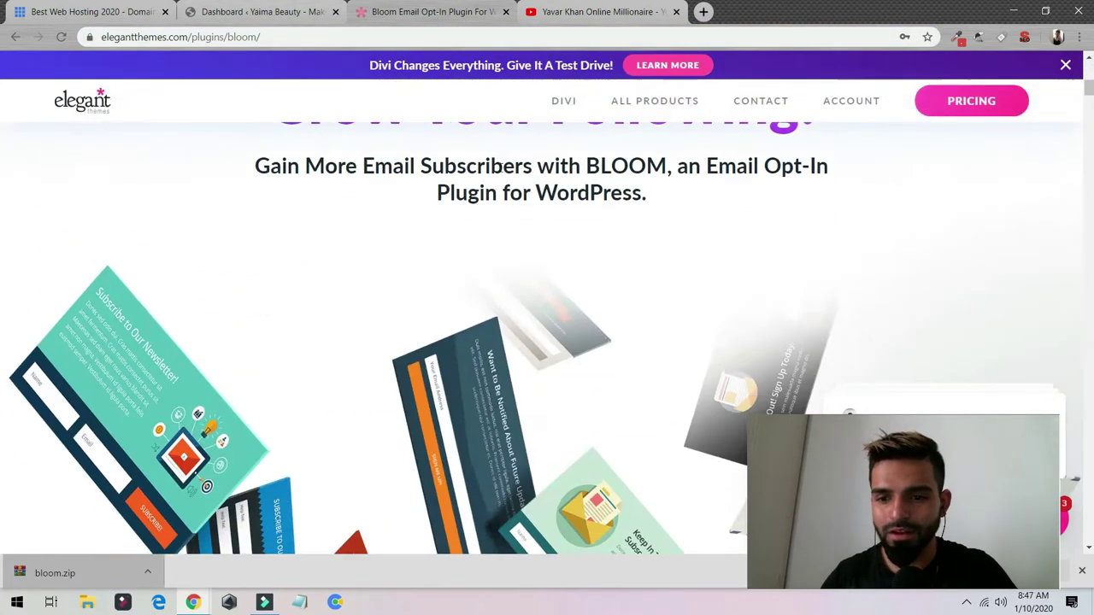
pyautogui.scroll(3, 316, 221)
pyautogui.scroll(-15, 408, 266)
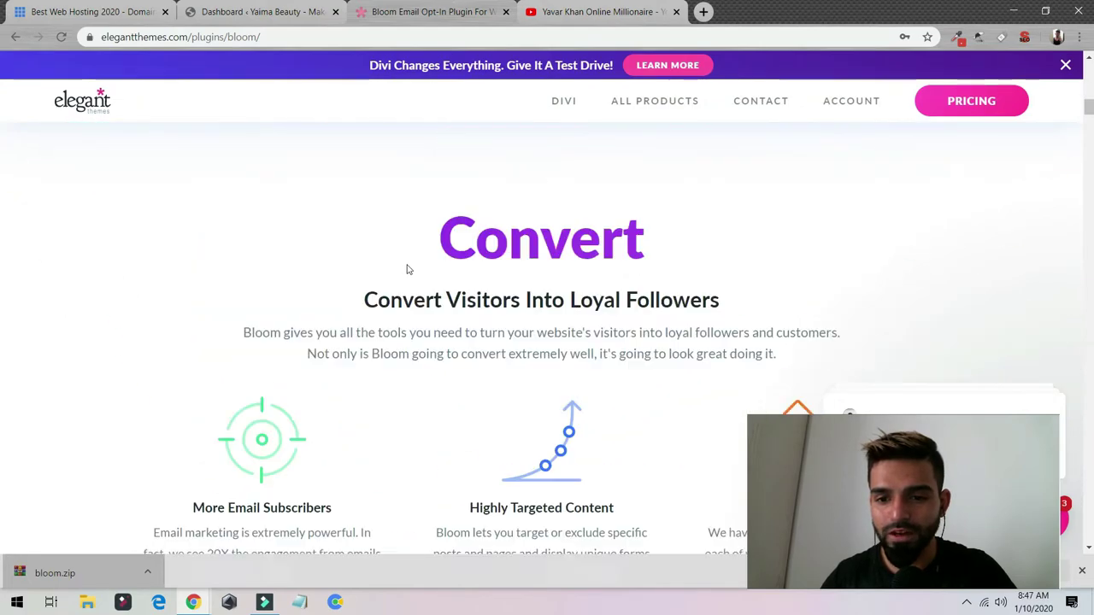
pyautogui.scroll(-15, 412, 262)
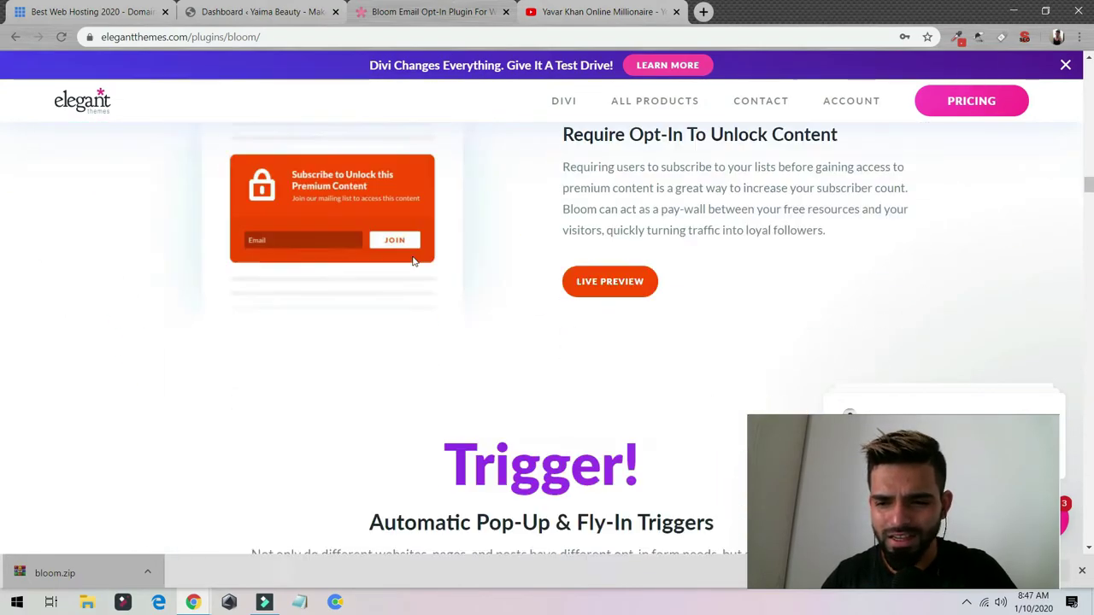
pyautogui.scroll(-15, 412, 261)
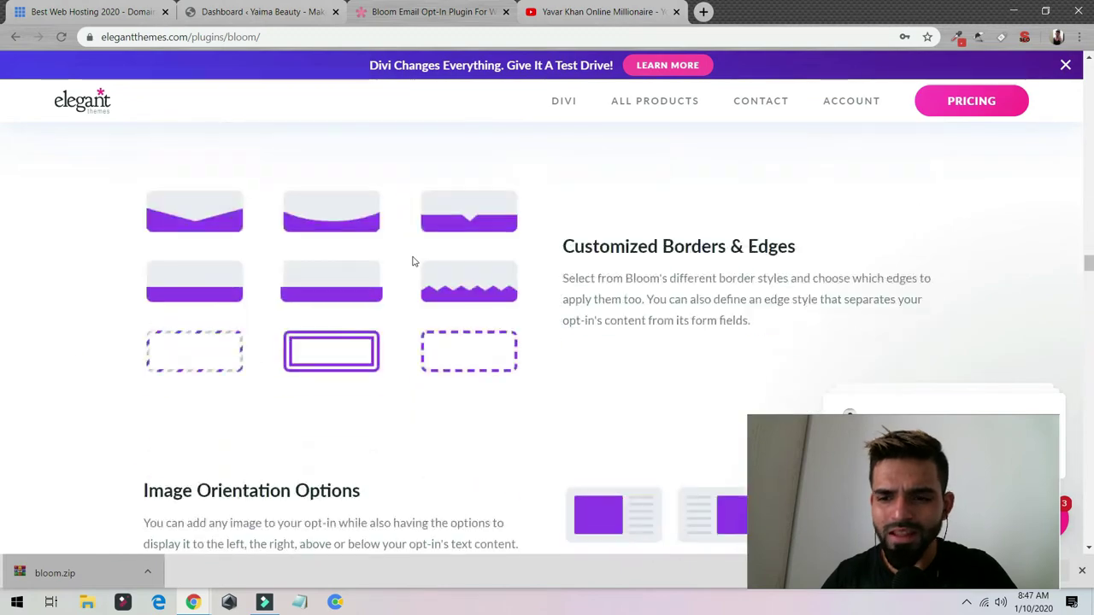
pyautogui.scroll(-11, 414, 262)
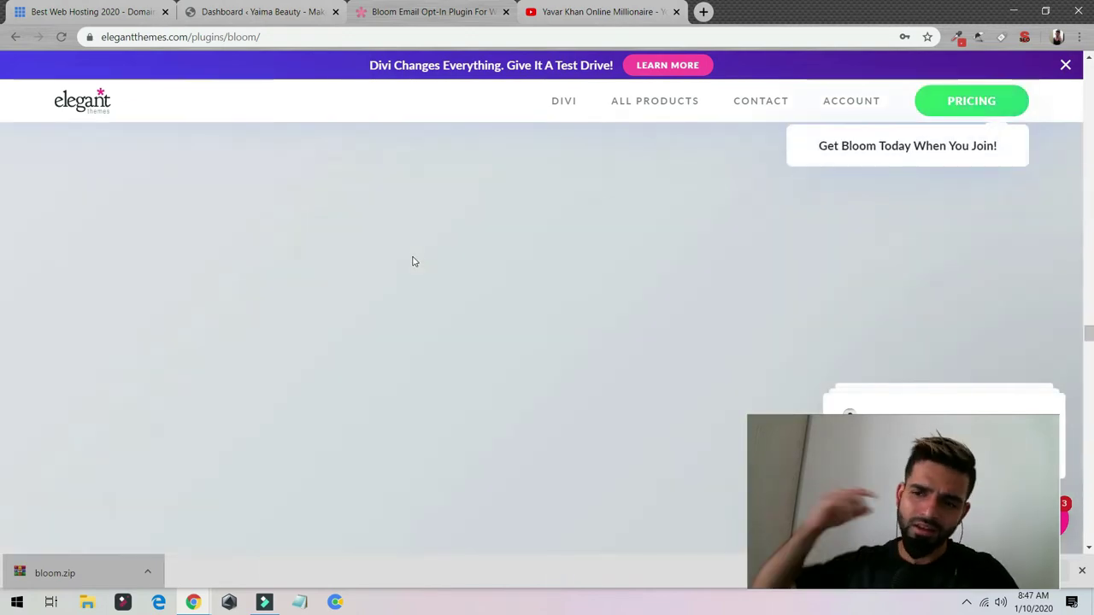
# - Open the Elegant Themes pricing page and examine the yearly and lifetime access plans
pyautogui.click(947, 111)
pyautogui.scroll(-3, 405, 333)
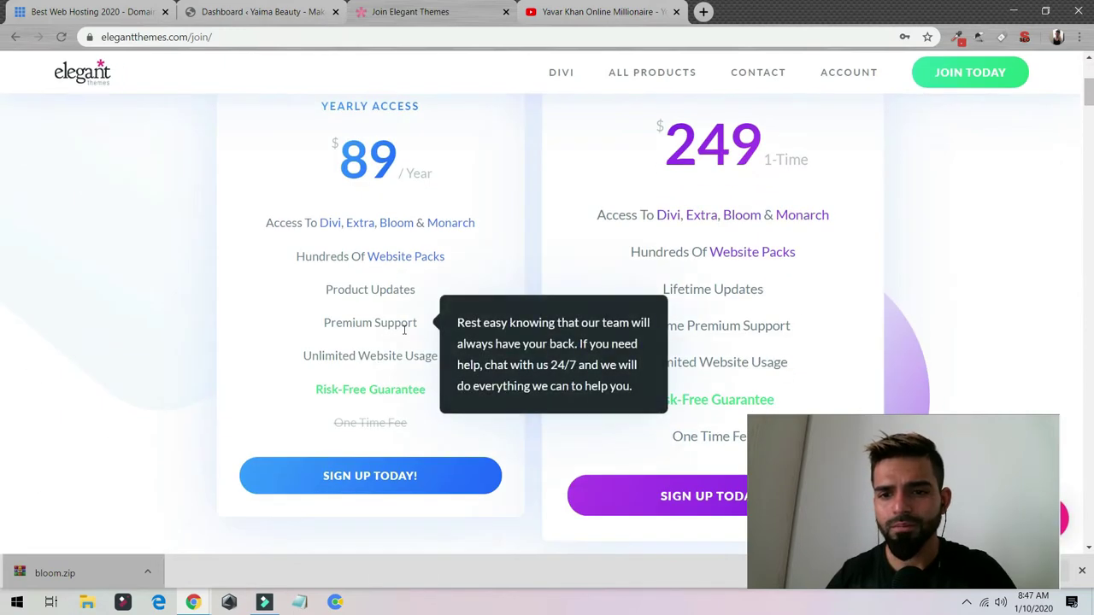
pyautogui.scroll(2, 401, 329)
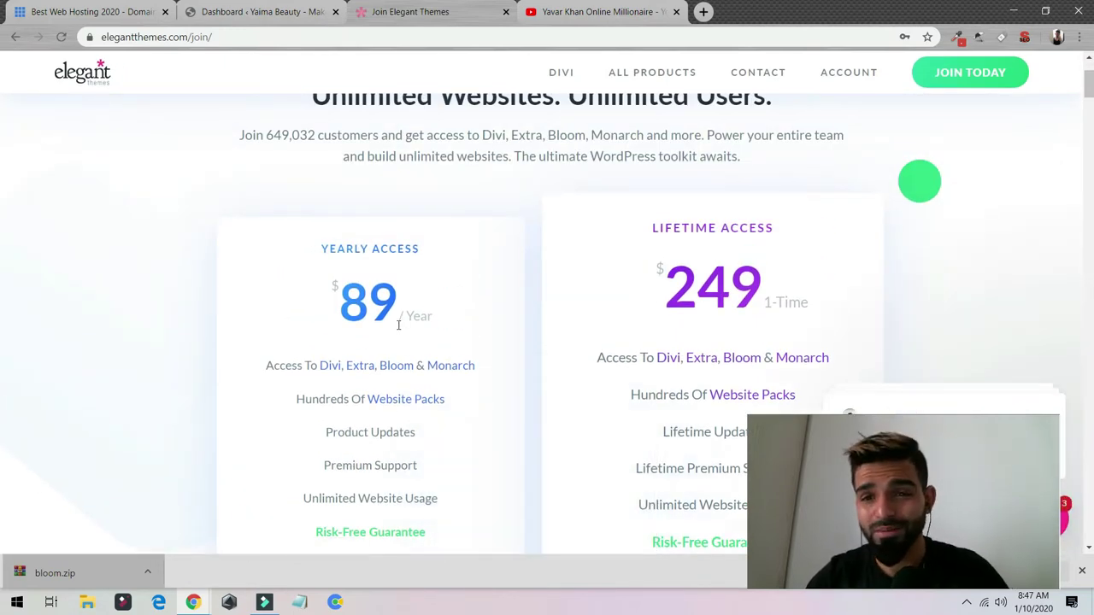
# - Return to the WordPress site and open the page for adding new plugins
pyautogui.click(252, 11)
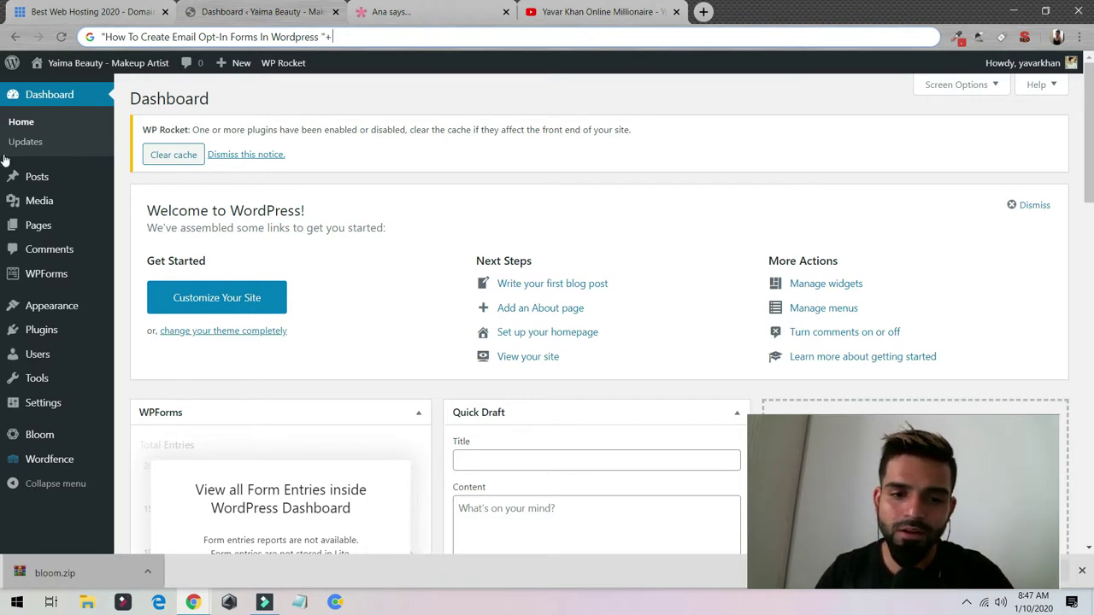
pyautogui.moveTo(37, 332)
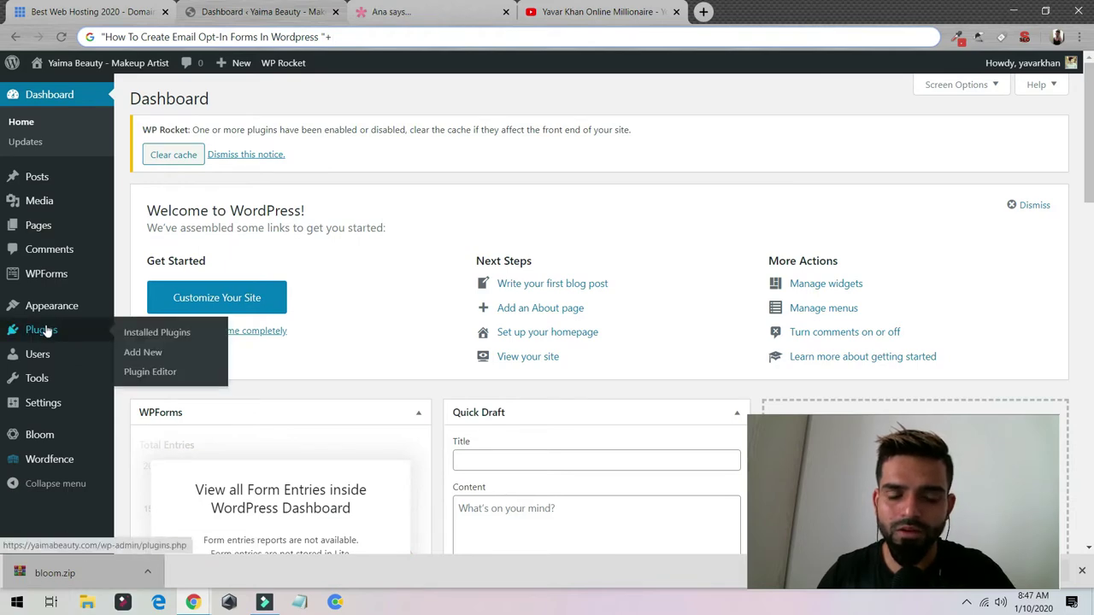
pyautogui.click(149, 351)
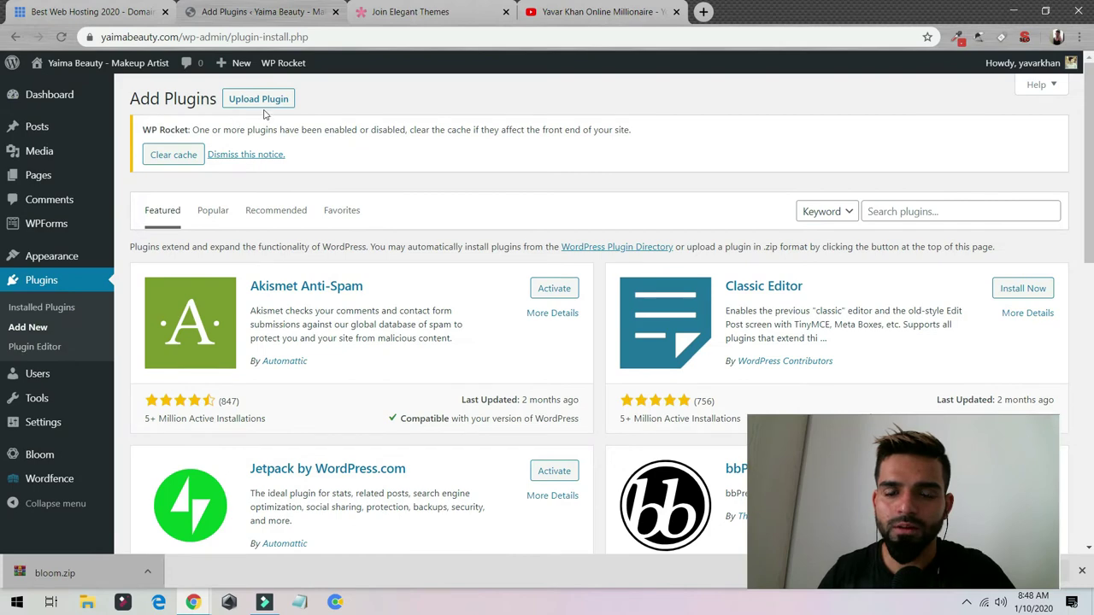
# - Open Bloom's optin forms and delete the existing MyNewOptin optin
pyautogui.click(50, 454)
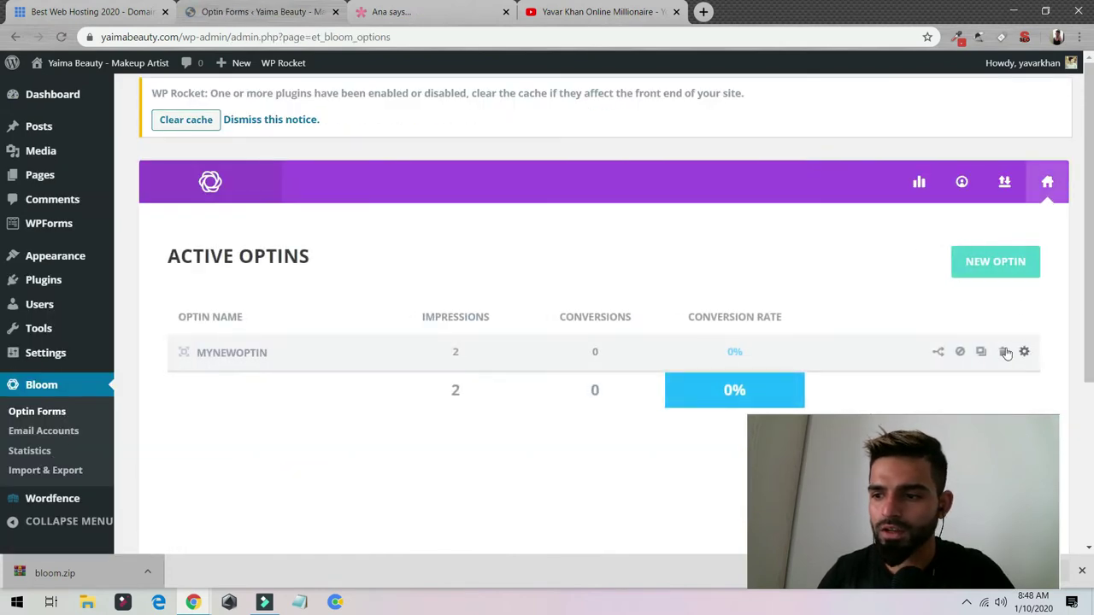
pyautogui.click(1004, 351)
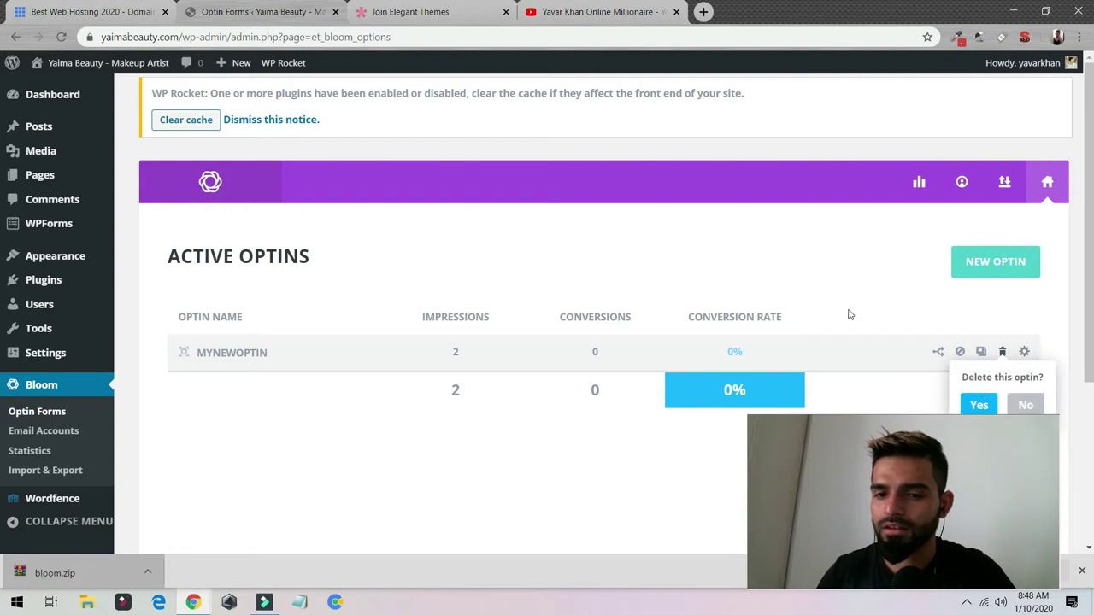
pyautogui.click(983, 406)
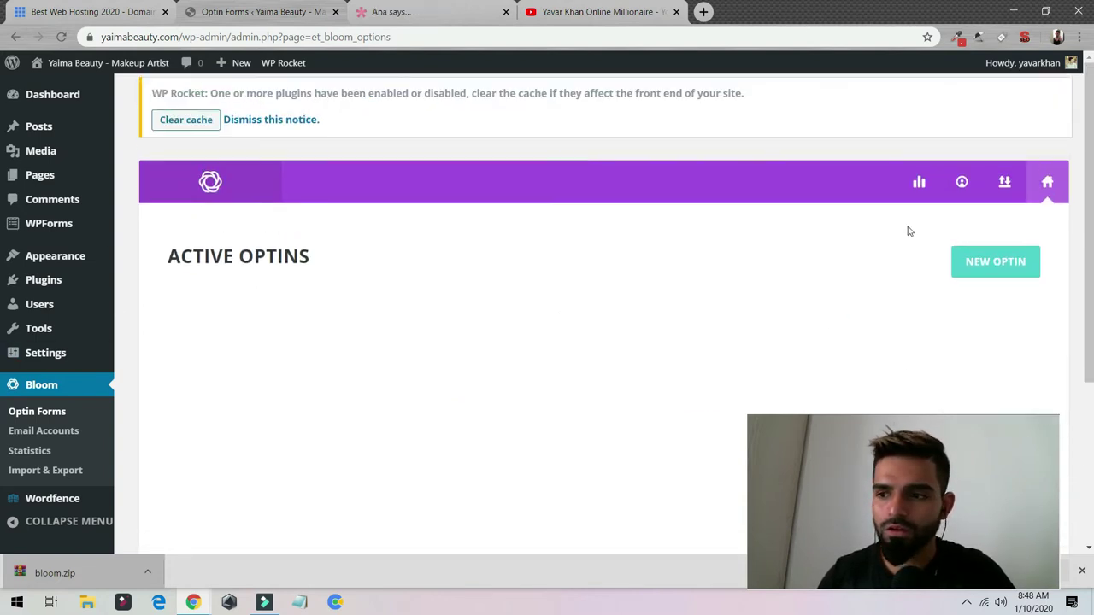
# - Create a new Pop Up optin and set its email provider to AWeber
pyautogui.click(986, 259)
pyautogui.scroll(-2, 410, 371)
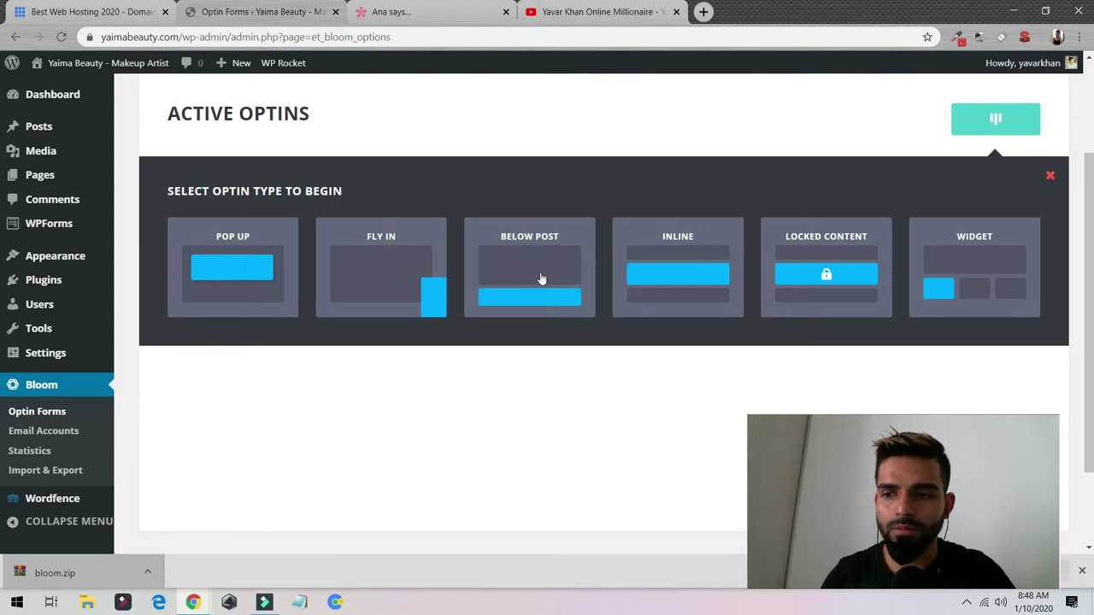
pyautogui.click(248, 262)
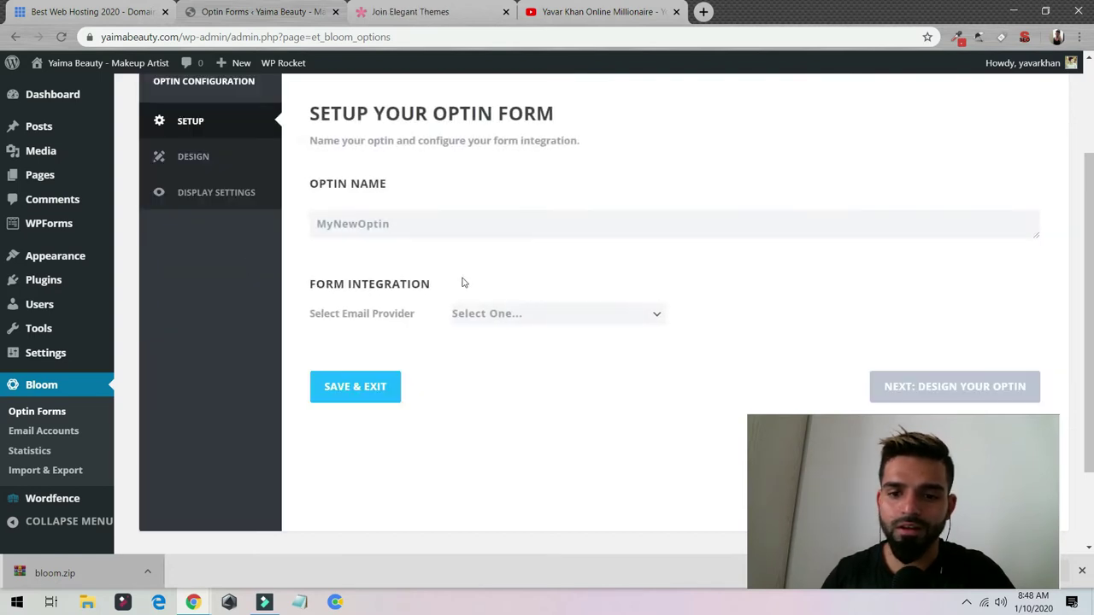
pyautogui.click(507, 319)
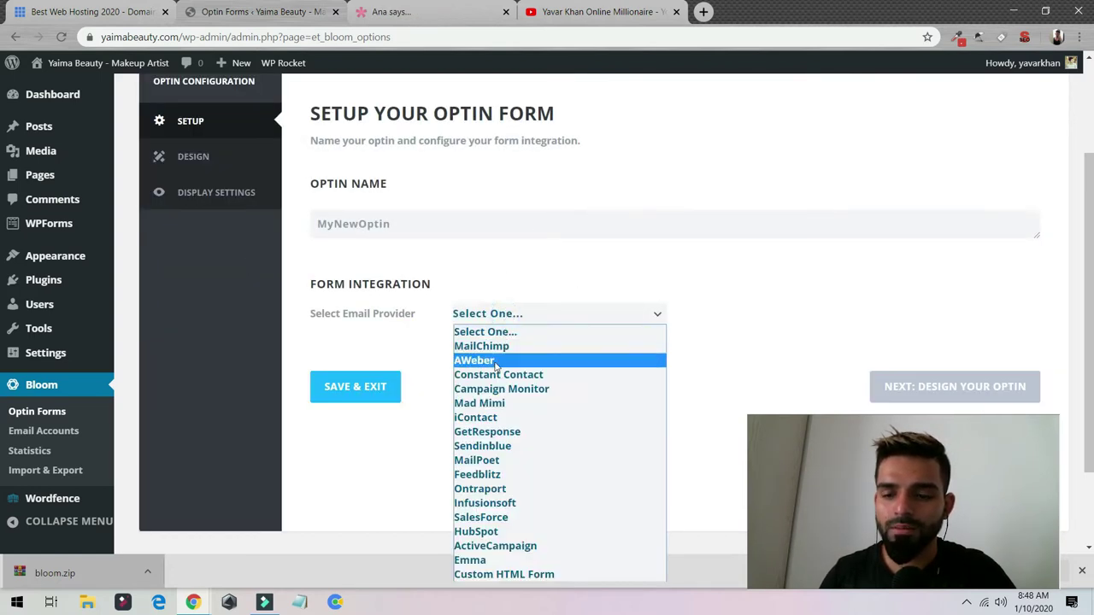
pyautogui.click(497, 354)
# - Open the AWeber site in a new browser tab and go from its sign-in page to the homepage
pyautogui.click(703, 12)
pyautogui.write('awe')
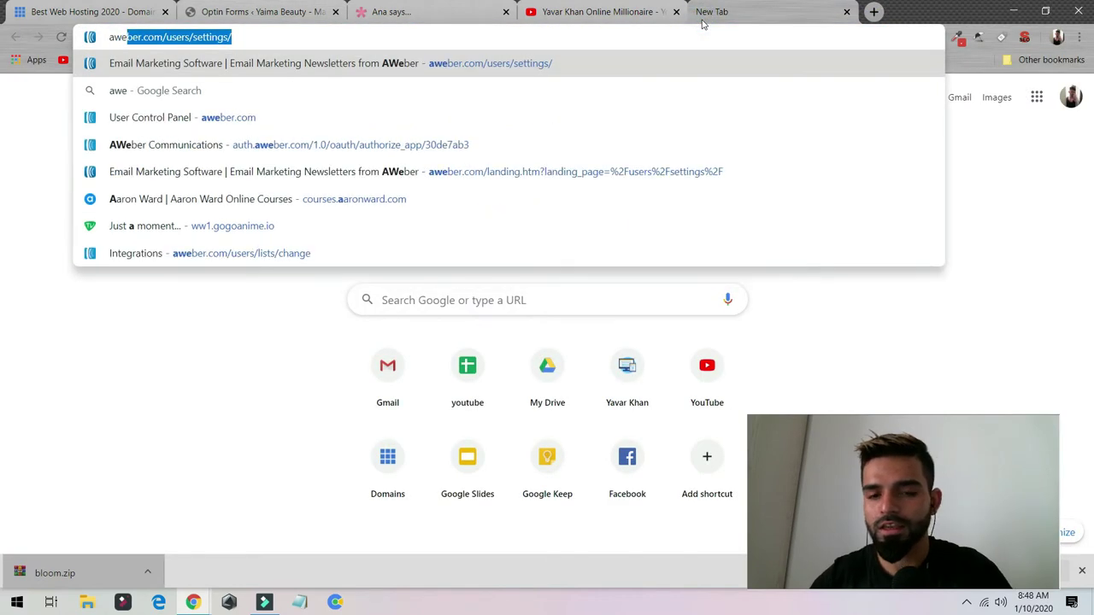
pyautogui.press('Return')
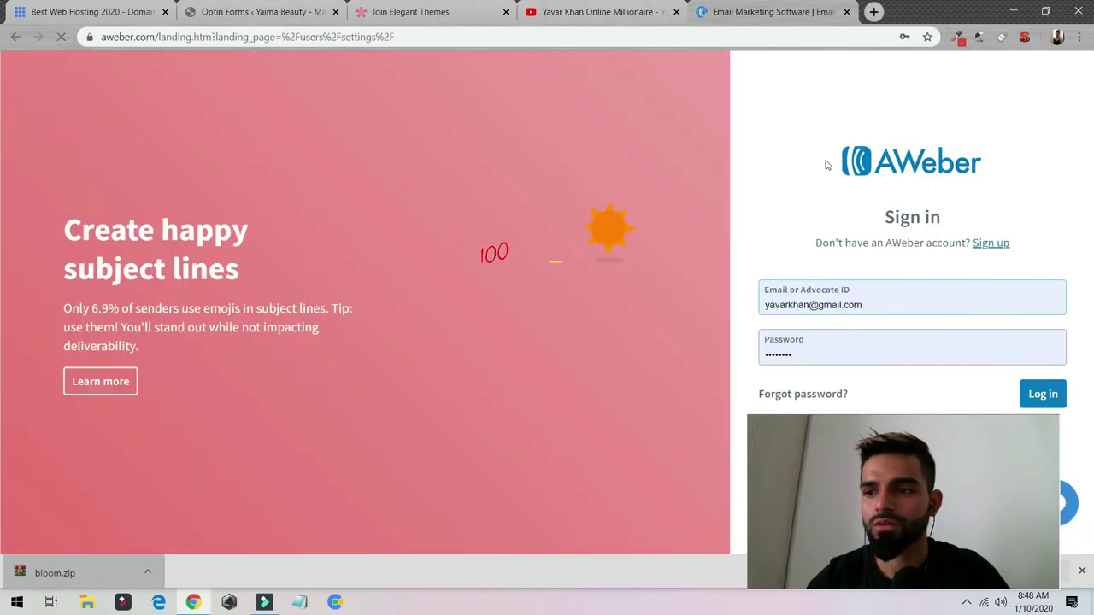
pyautogui.click(884, 165)
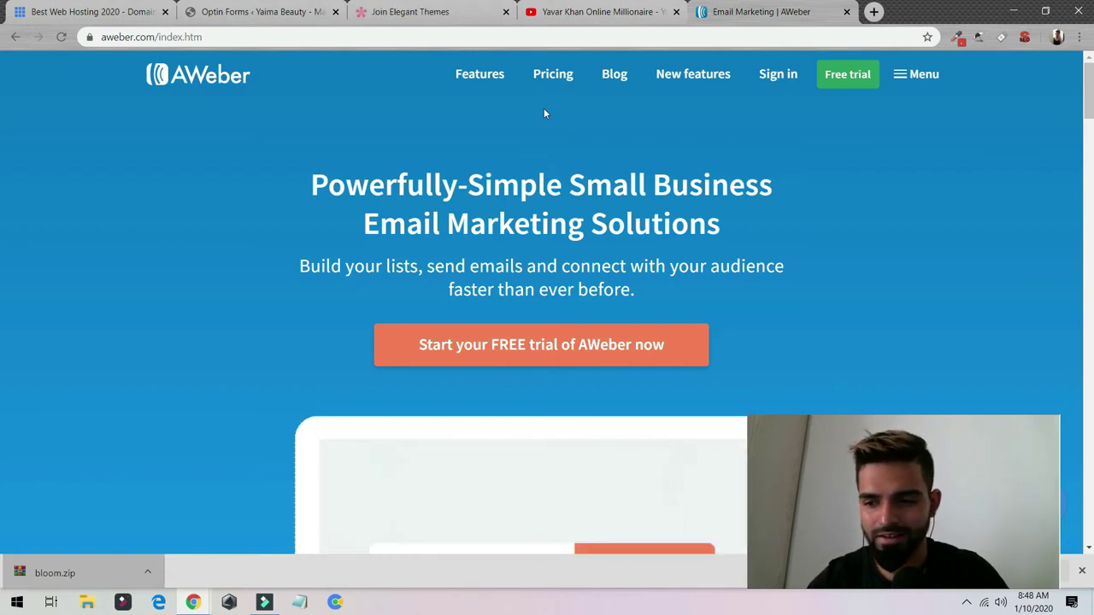
# - Back in the optin setup, select the existing AWeber account and the YaimaBeauty email list, and continue to the design stage
pyautogui.click(312, 12)
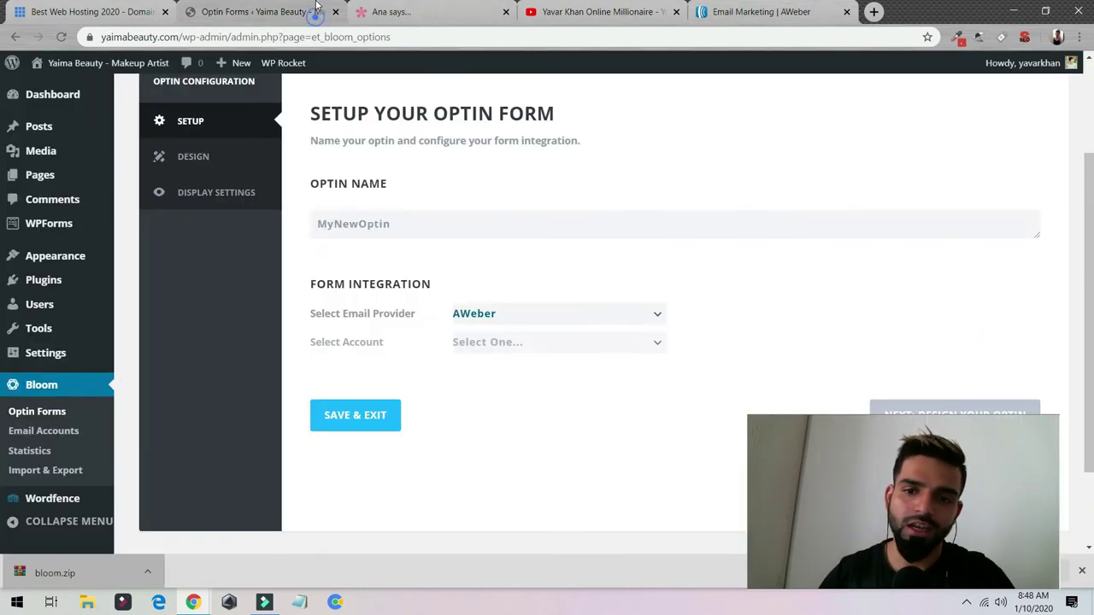
pyautogui.click(506, 345)
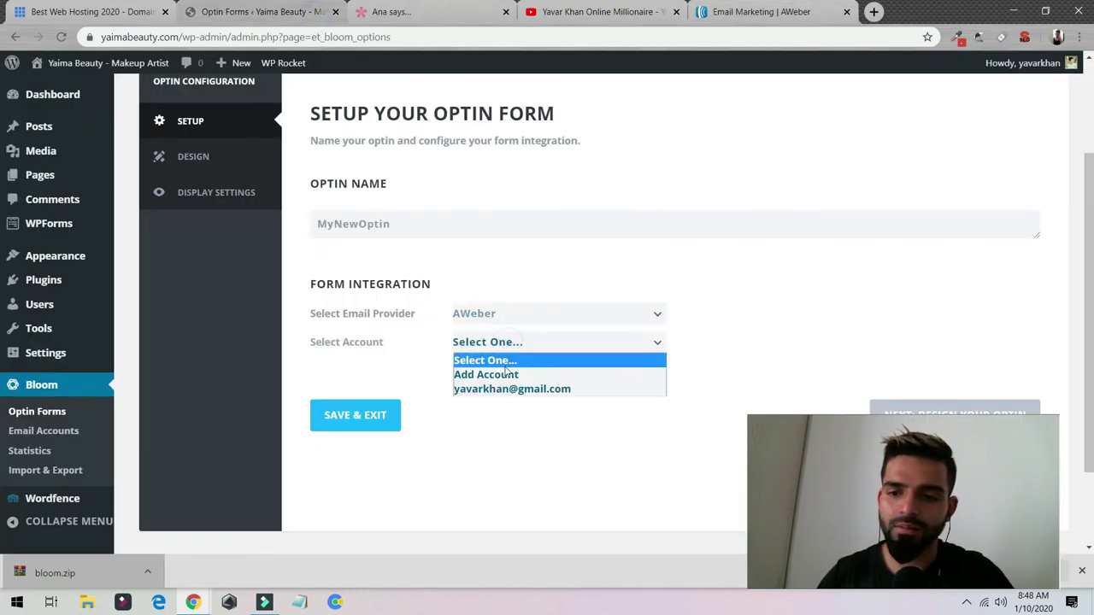
pyautogui.click(492, 389)
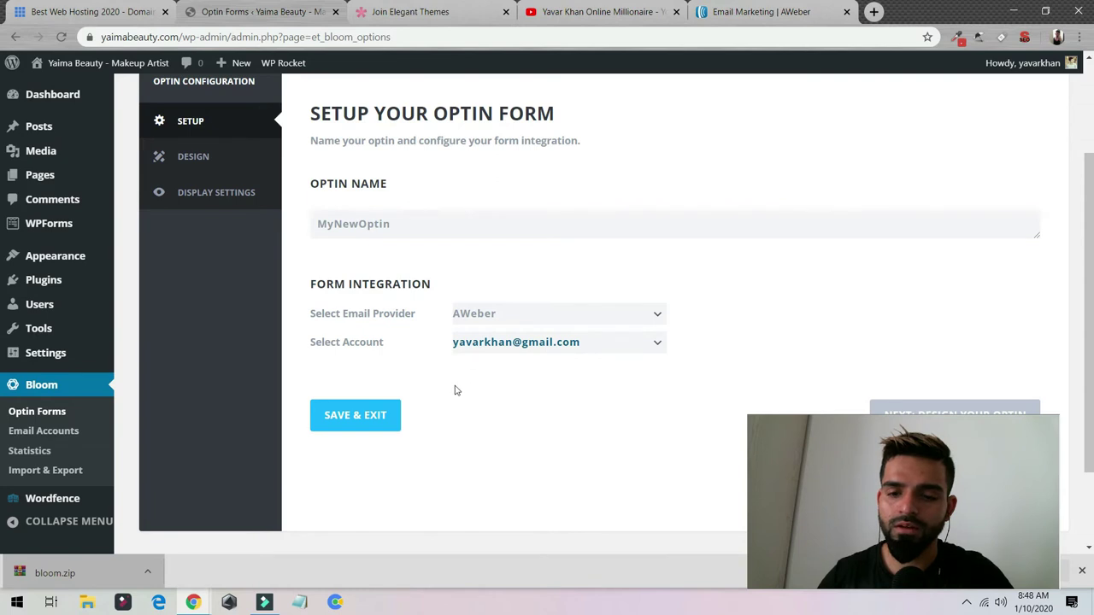
pyautogui.click(513, 372)
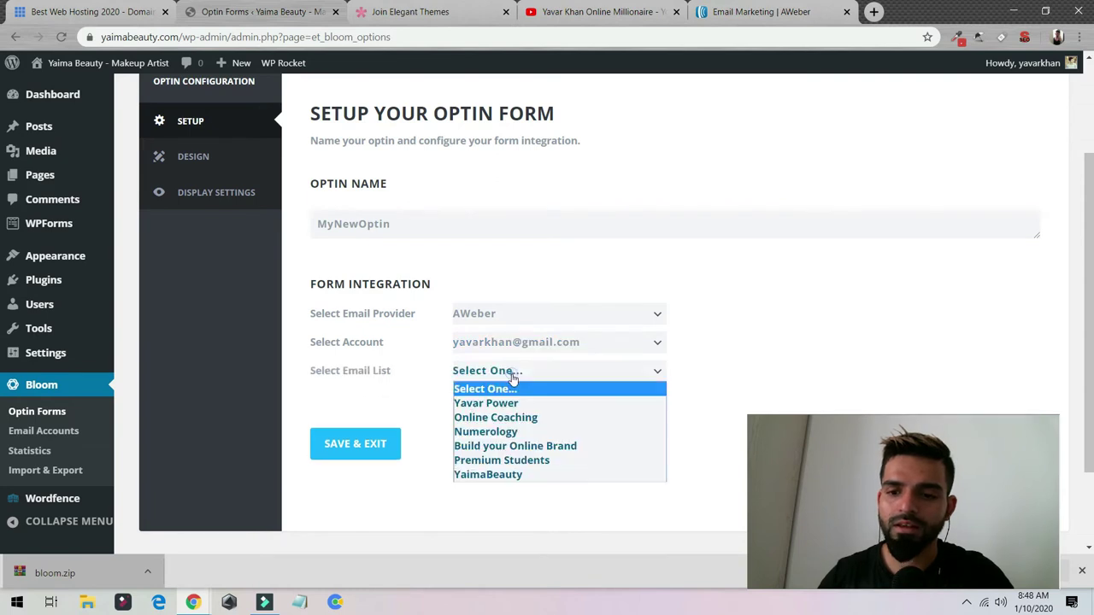
pyautogui.click(489, 474)
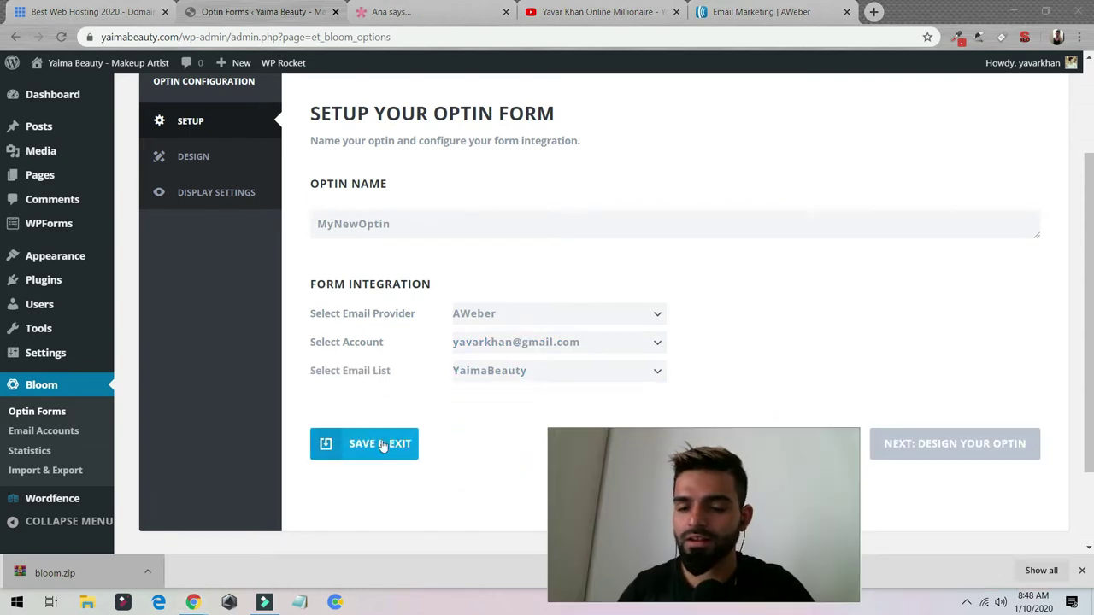
pyautogui.click(964, 452)
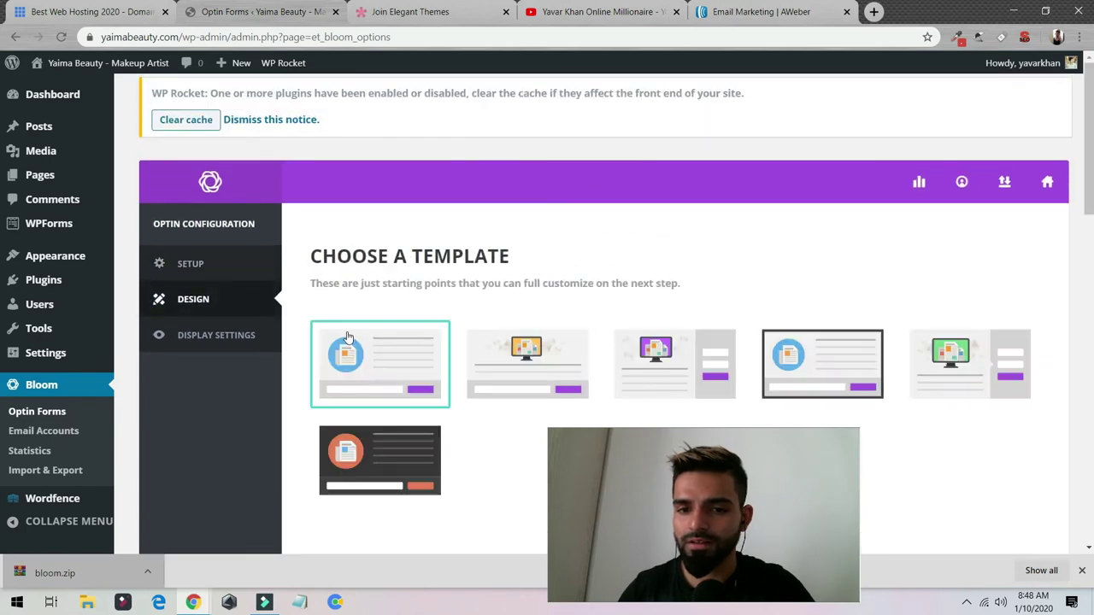
# - Choose the red pop-up template with the round document icon and light grey form strip, and continue to customization
pyautogui.scroll(-5, 381, 330)
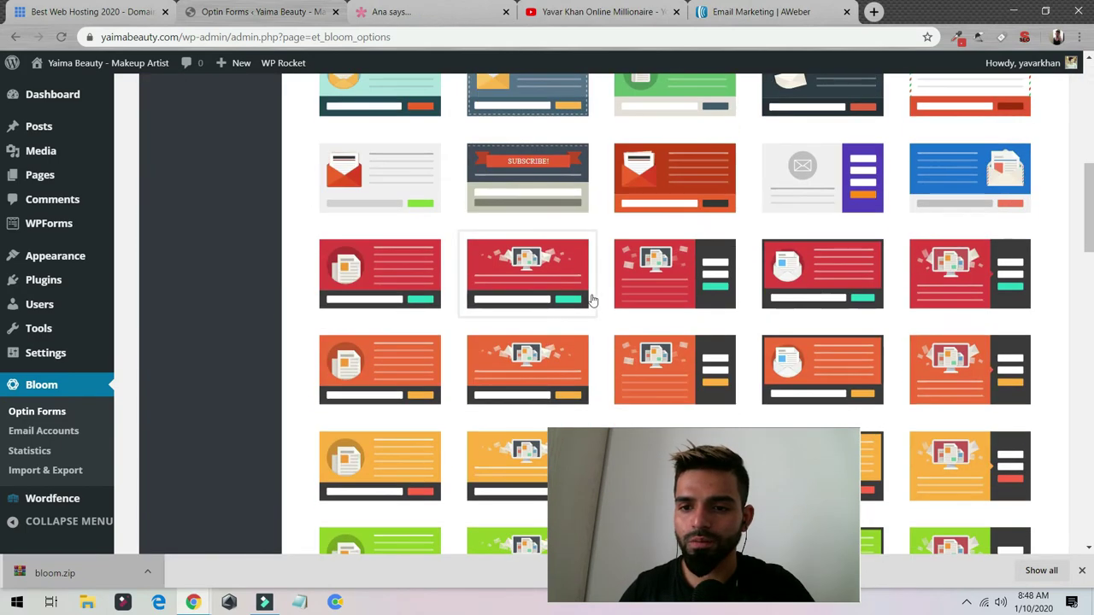
pyautogui.scroll(-5, 800, 320)
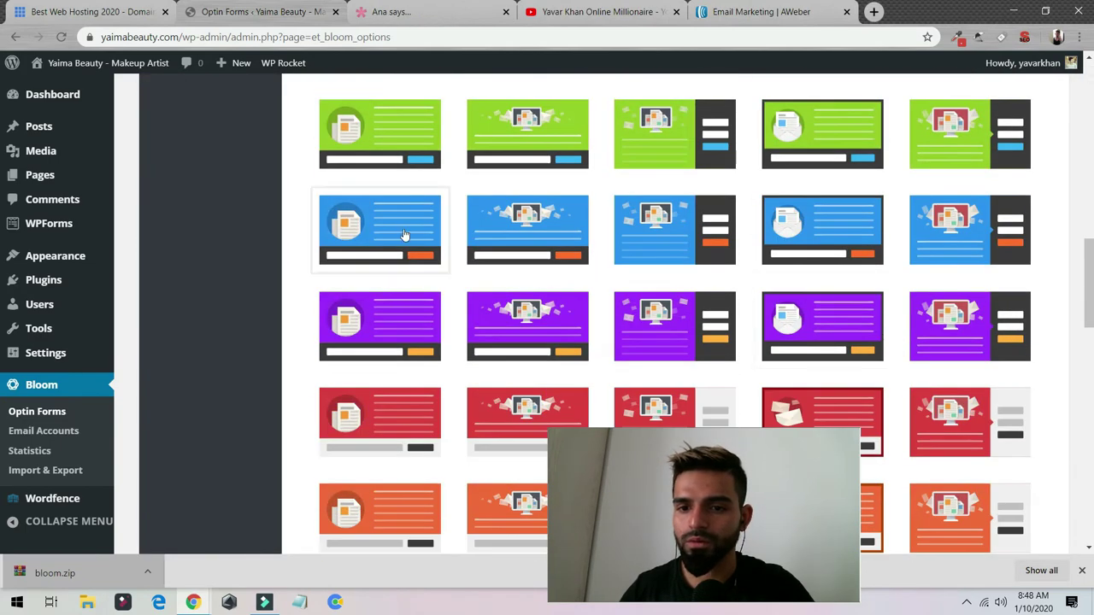
pyautogui.scroll(-1, 449, 258)
pyautogui.scroll(5, 450, 258)
pyautogui.click(384, 141)
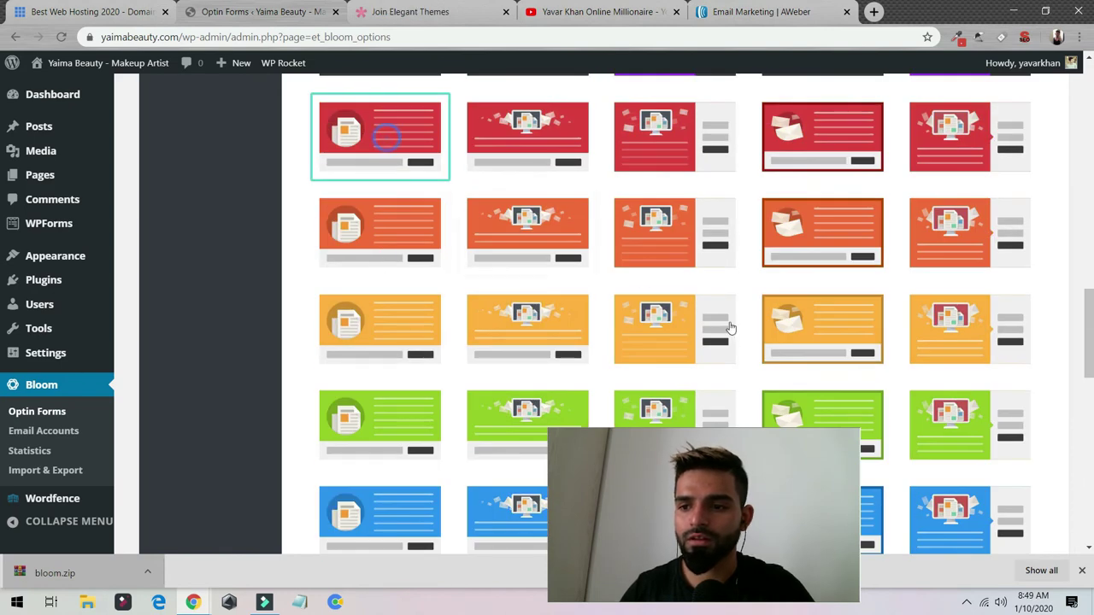
pyautogui.scroll(-5, 709, 349)
pyautogui.scroll(5, 456, 242)
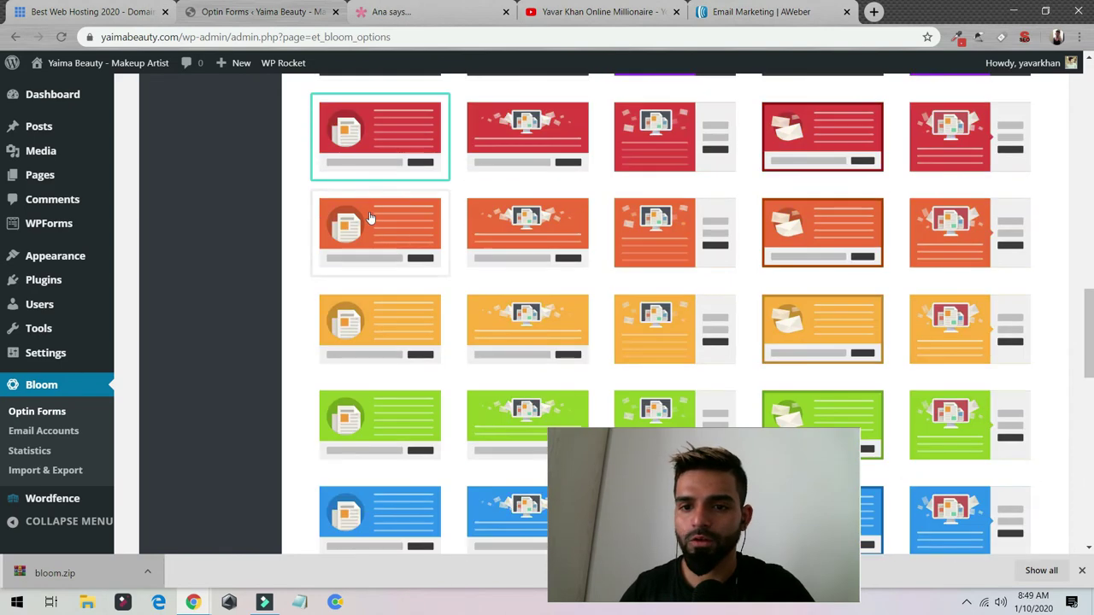
pyautogui.scroll(-8, 788, 391)
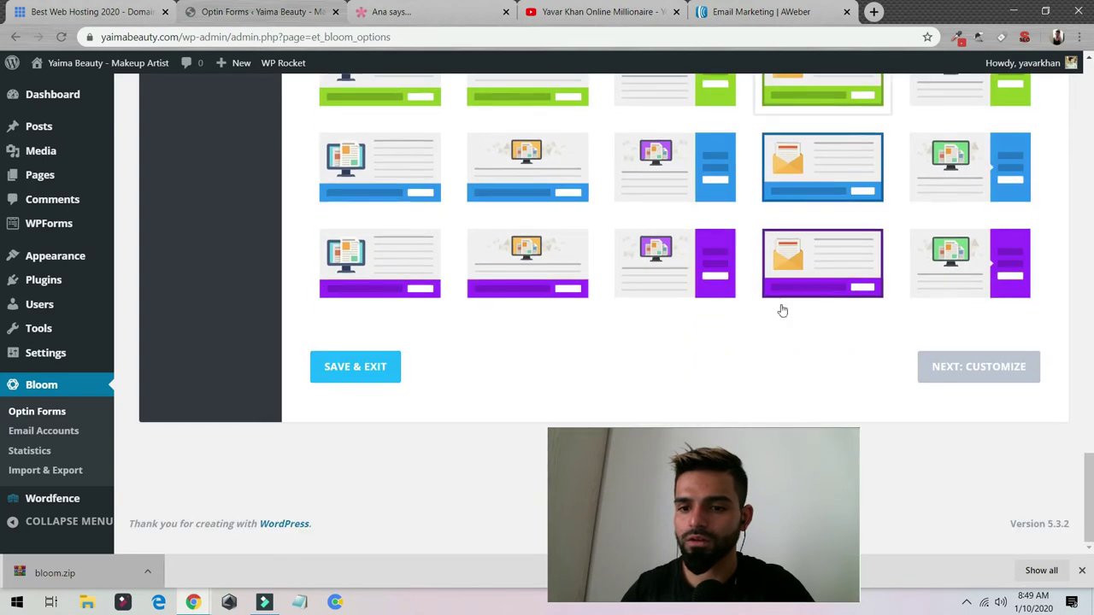
pyautogui.click(975, 367)
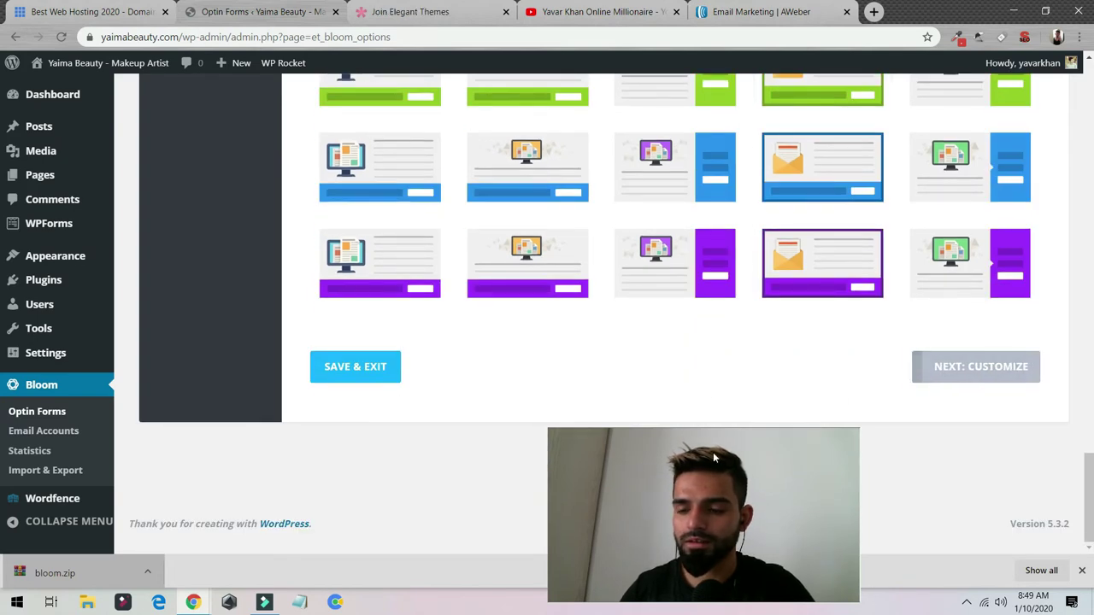
# - Keep the default title, message and styling of the optin, and continue to its display settings
pyautogui.scroll(-3, 500, 256)
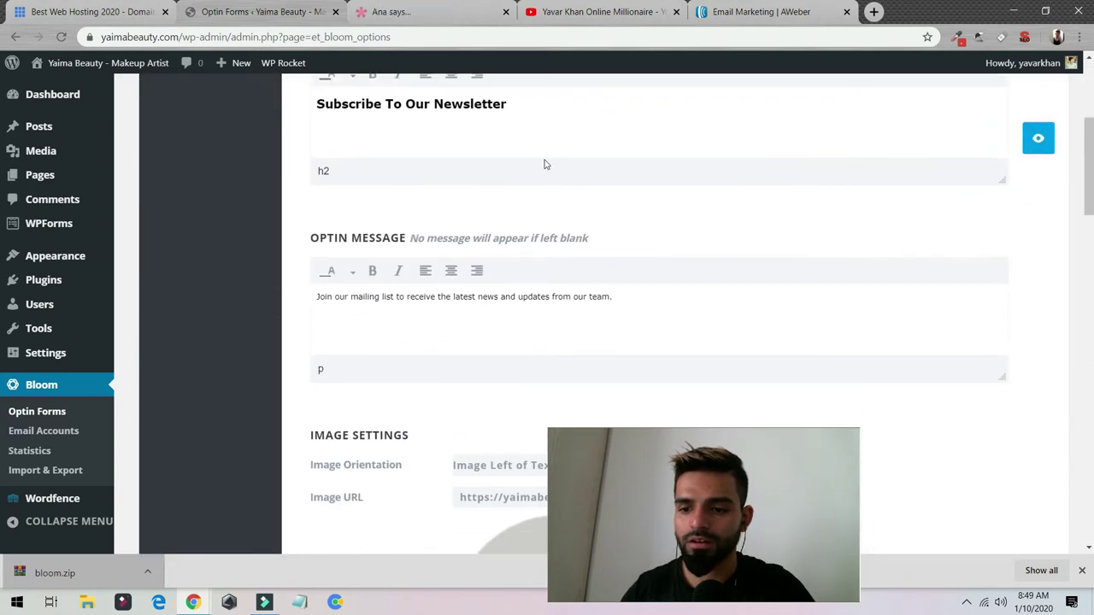
pyautogui.scroll(-15, 528, 242)
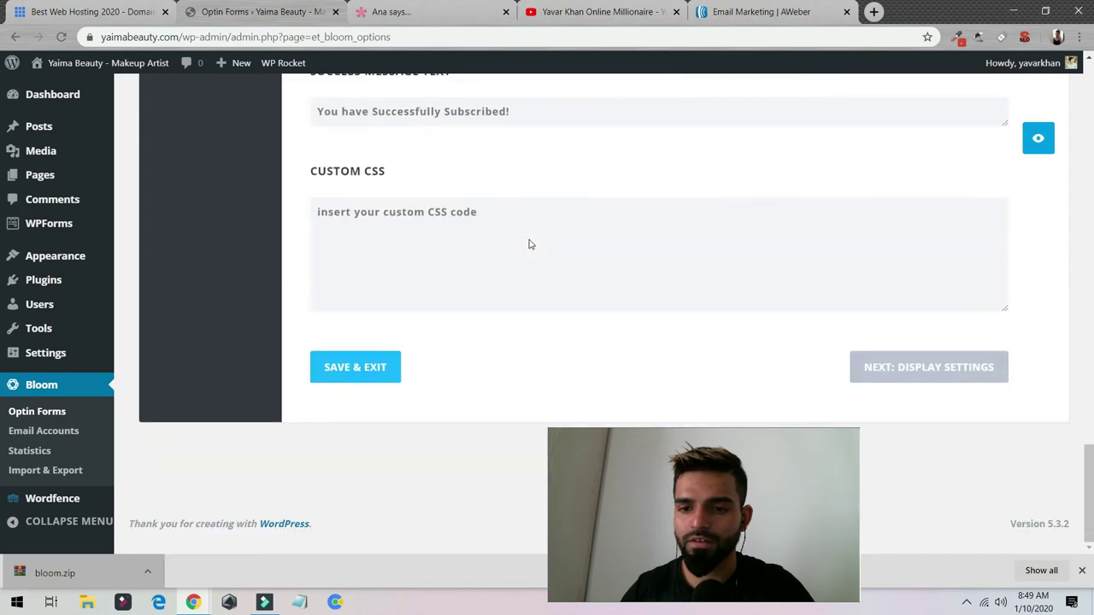
pyautogui.click(988, 370)
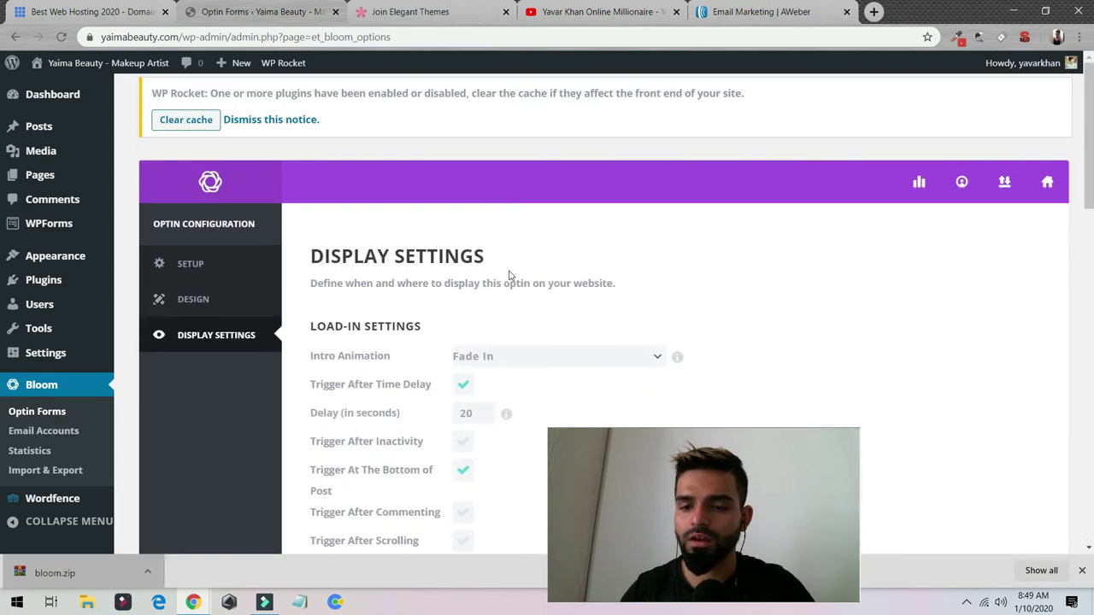
# - Set the time delay that triggers the pop-up to 1 second
pyautogui.scroll(-2, 466, 268)
pyautogui.doubleClick(465, 270)
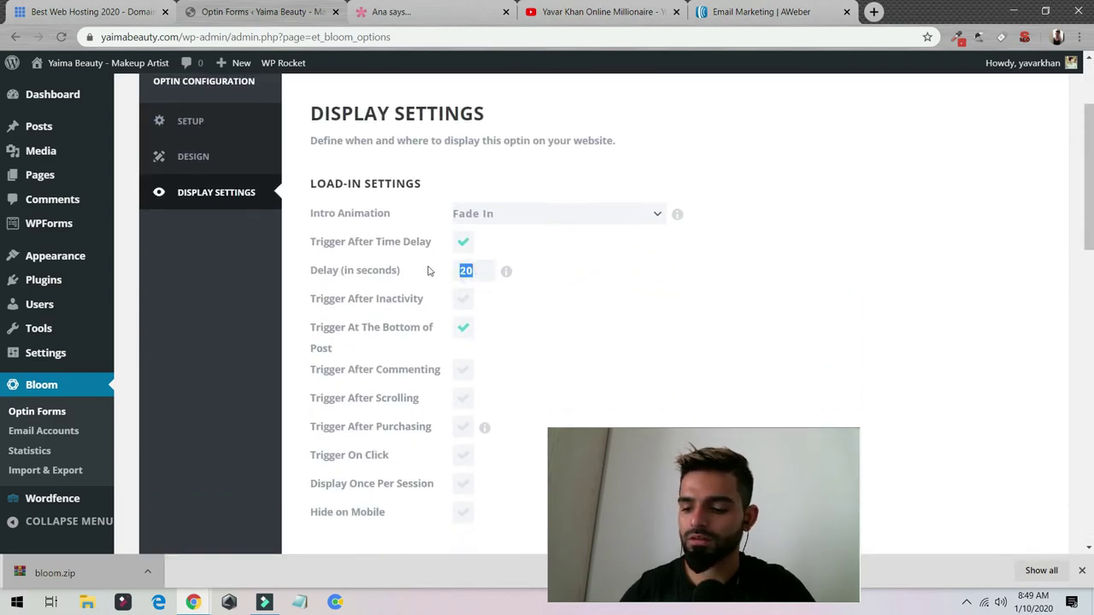
pyautogui.write('1')
pyautogui.click(641, 301)
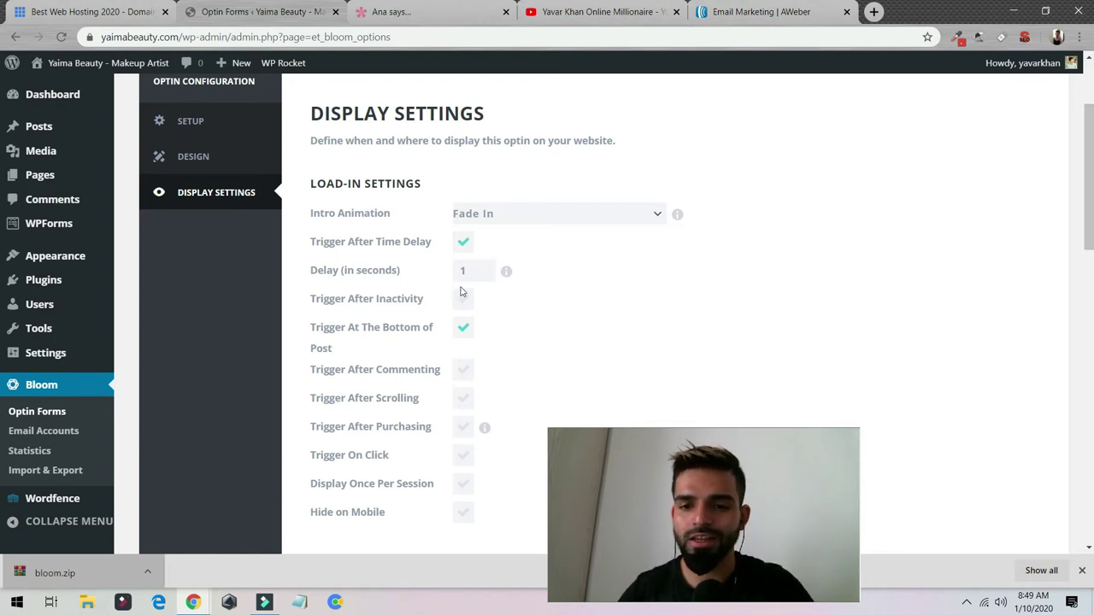
# - Turn off the inactivity and bottom-of-post triggers, and enable the trigger after scrolling at 50 percent down the page
pyautogui.scroll(-1, 461, 290)
pyautogui.scroll(-2, 463, 230)
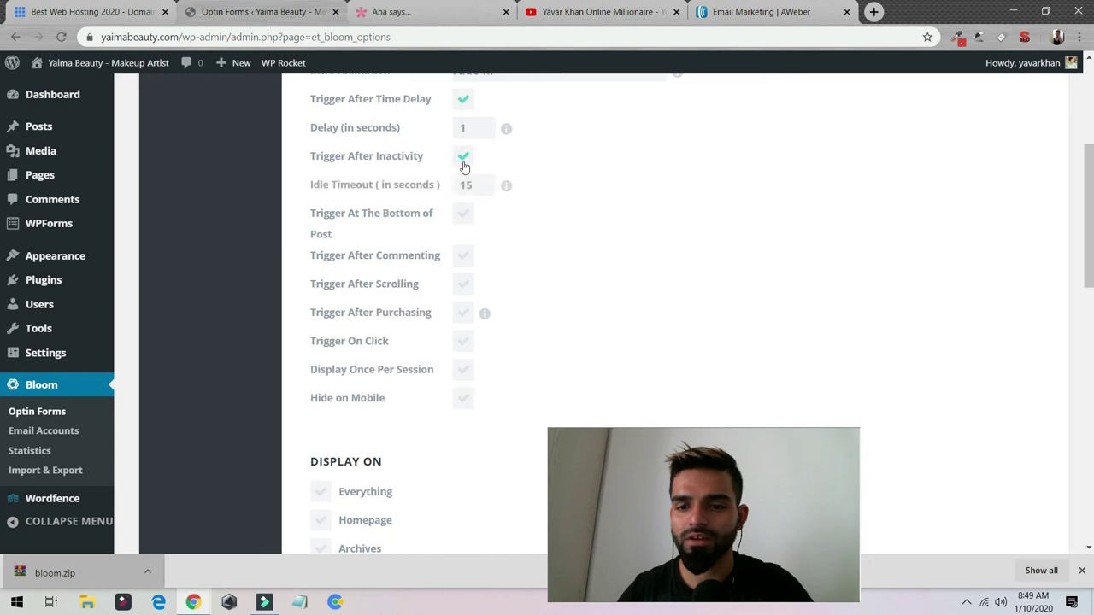
pyautogui.click(464, 163)
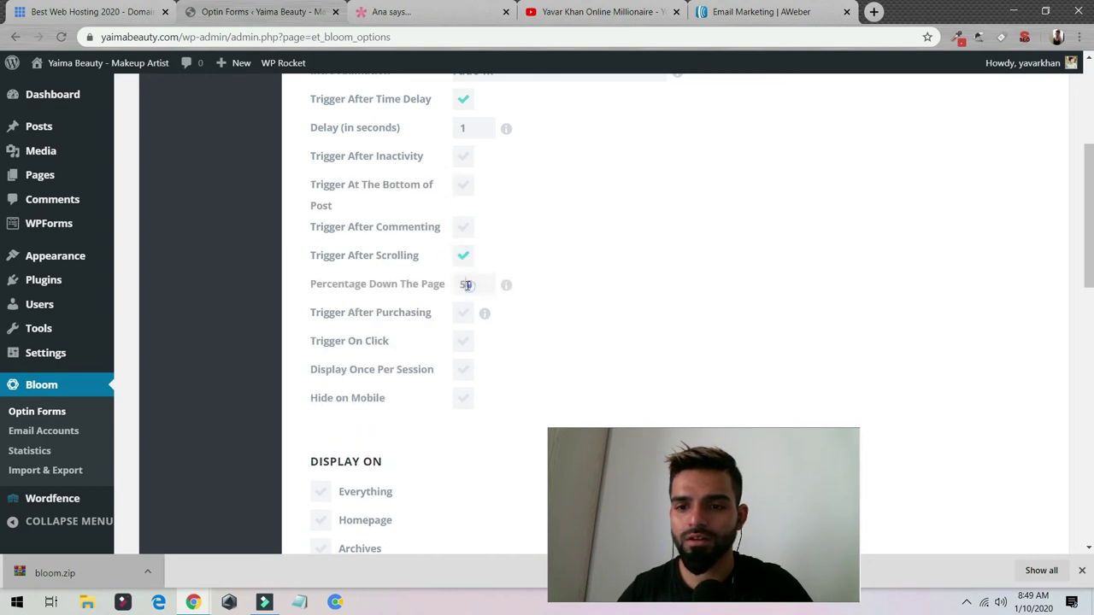
pyautogui.moveTo(469, 285); pyautogui.dragTo(462, 280)
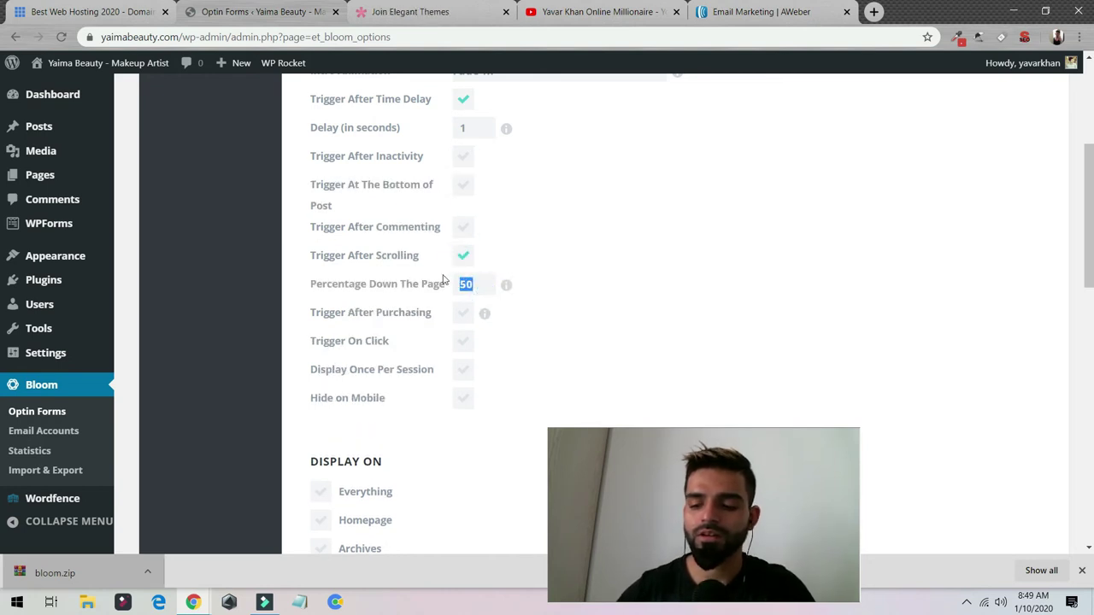
# - Leave the page and post display lists empty, then save the optin and exit to the list of active optins
pyautogui.scroll(-10, 751, 319)
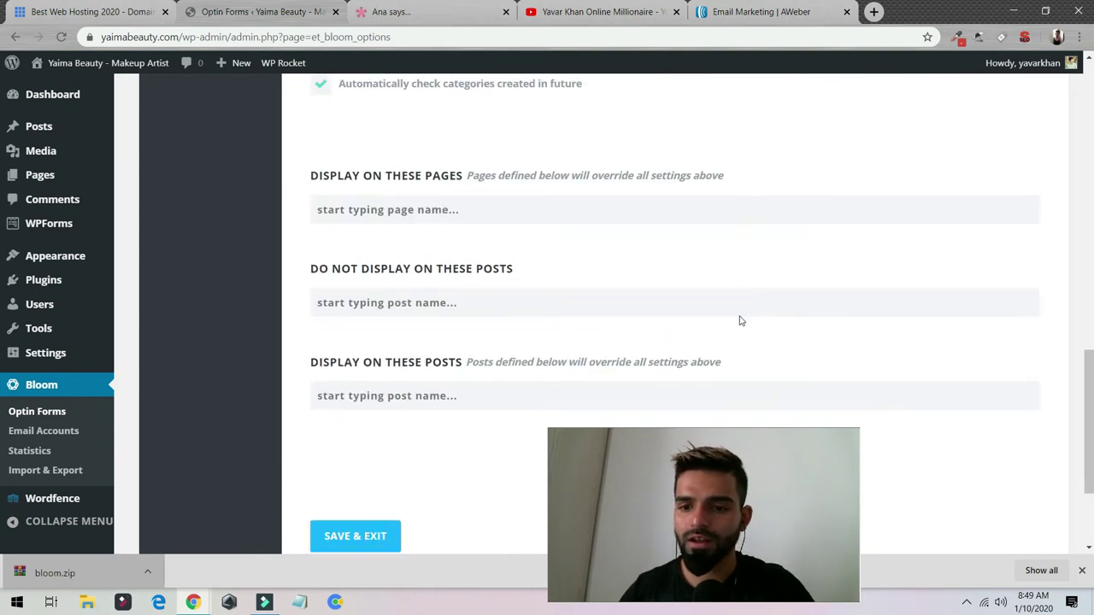
pyautogui.click(330, 377)
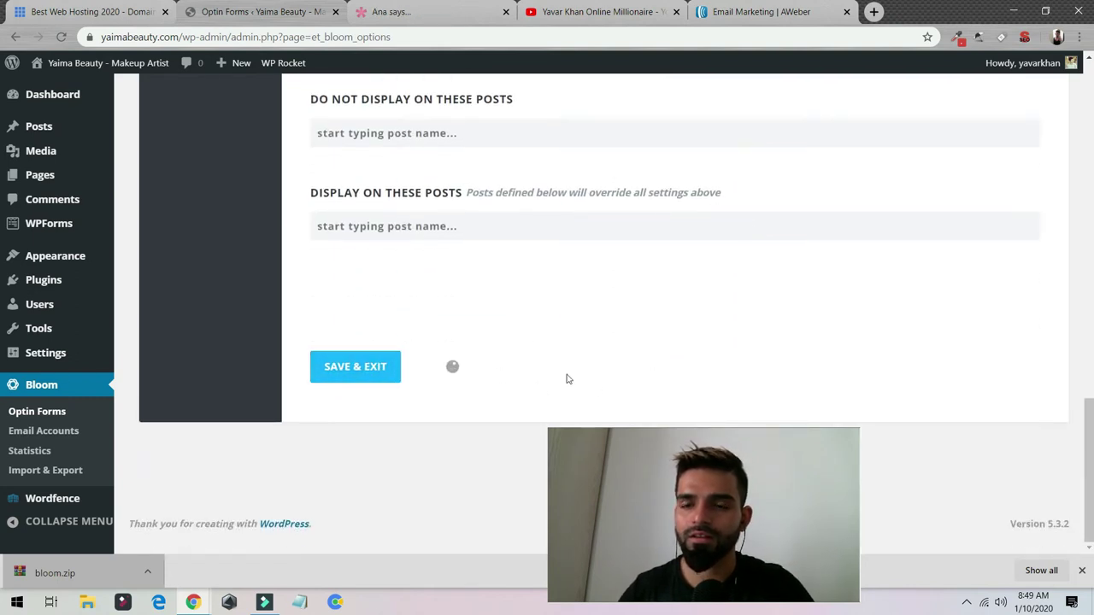
pyautogui.scroll(3, 646, 381)
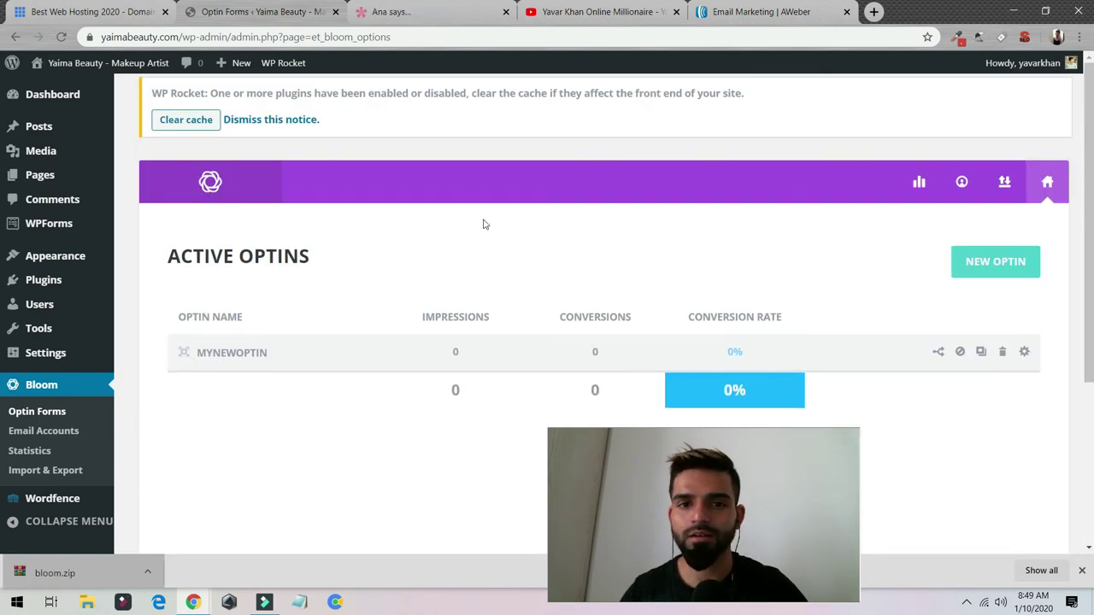
# - Open the live Yaima Beauty site in a new browser tab and check the newsletter pop-up on its homepage
pyautogui.middleClick(71, 89)
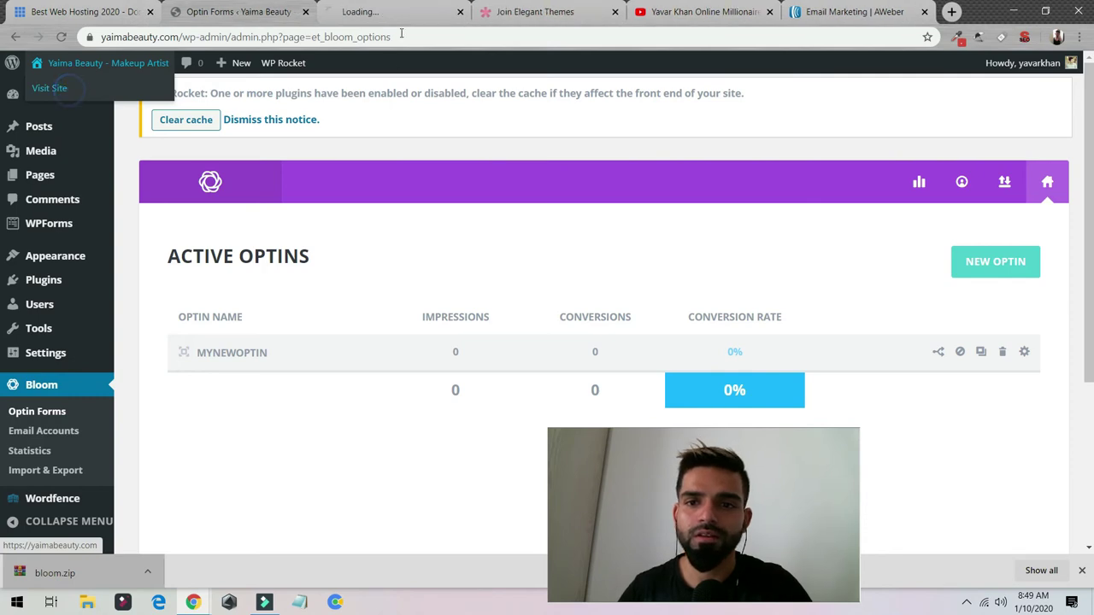
pyautogui.click(396, 12)
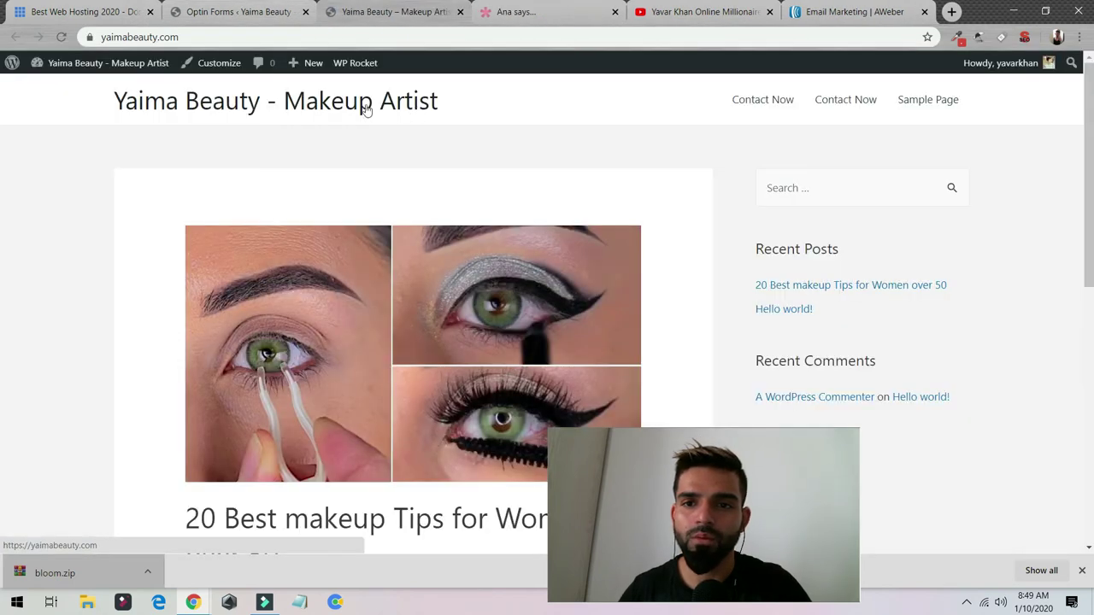
pyautogui.scroll(-5, 247, 165)
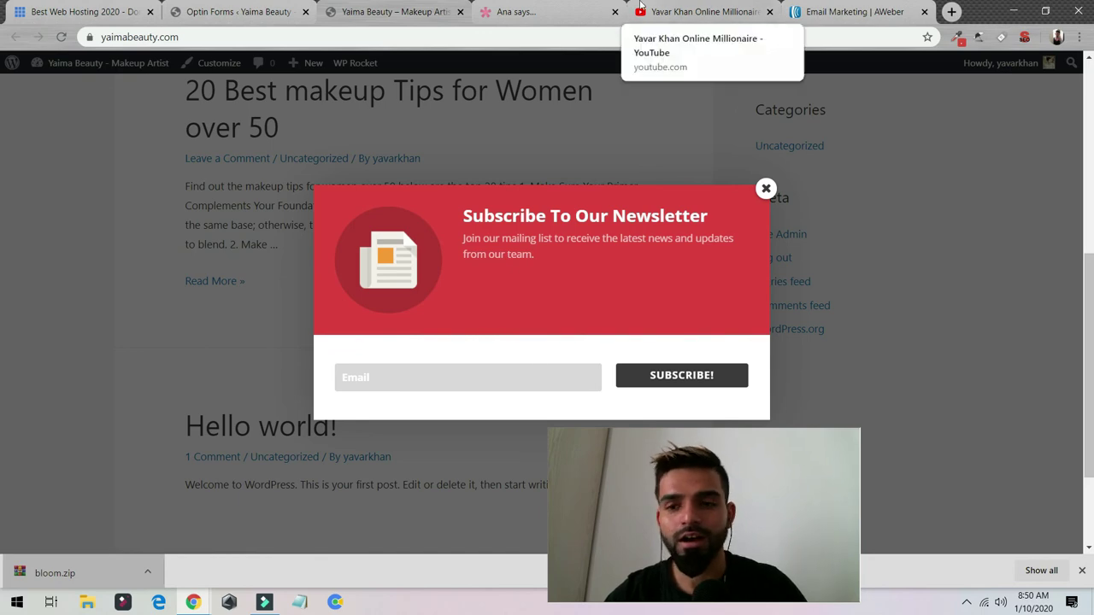
# - View the Elegant Themes pricing page, and open the tutorial author's WordPress training website in a new browser tab
pyautogui.click(596, 6)
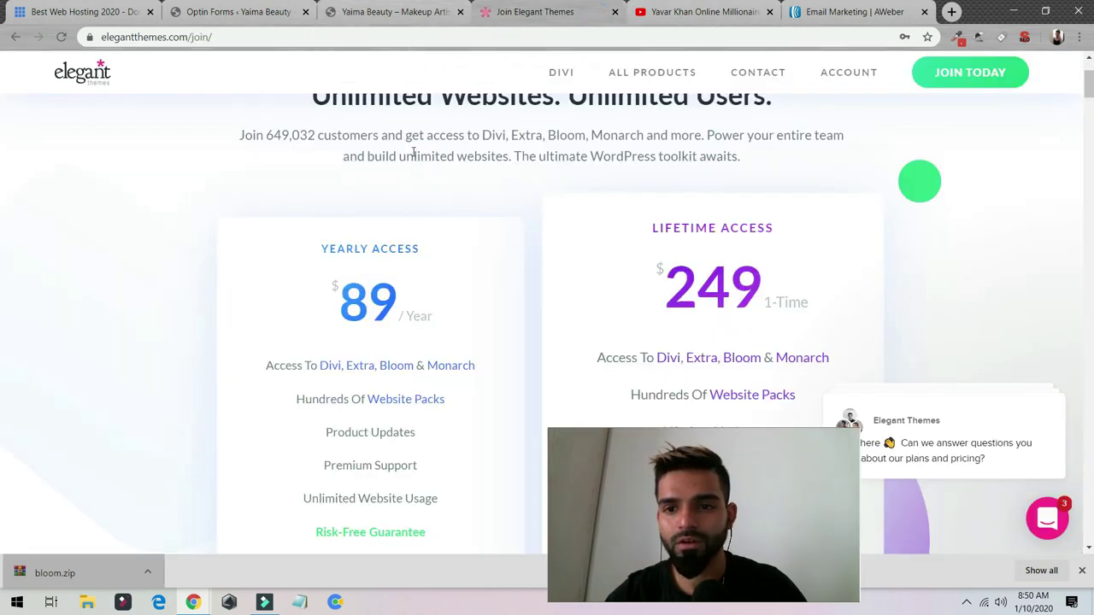
pyautogui.click(952, 12)
pyautogui.write('yava')
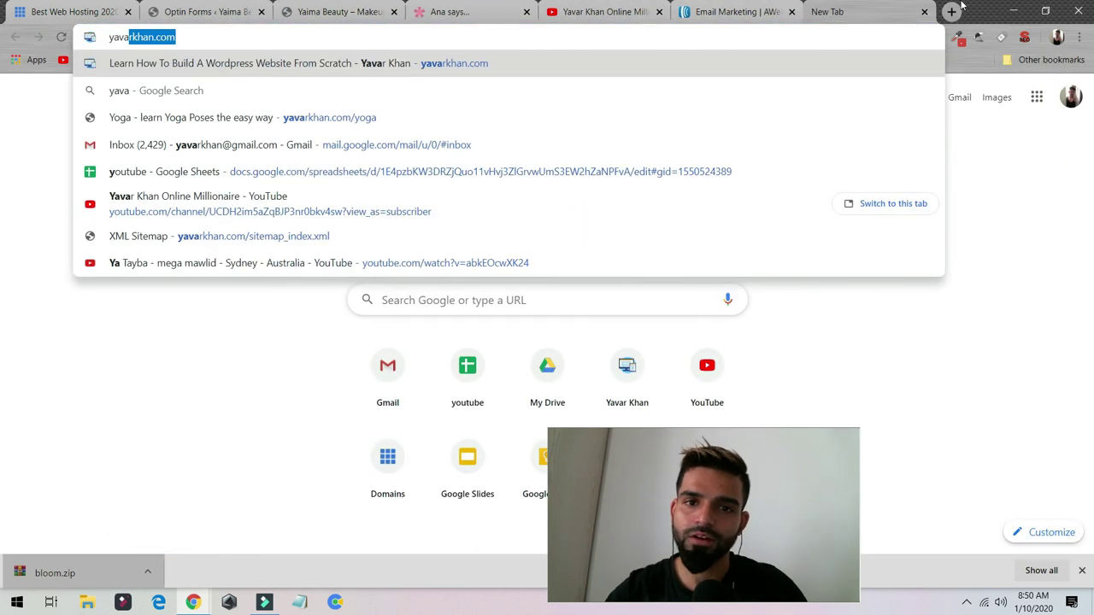
pyautogui.press('Return')
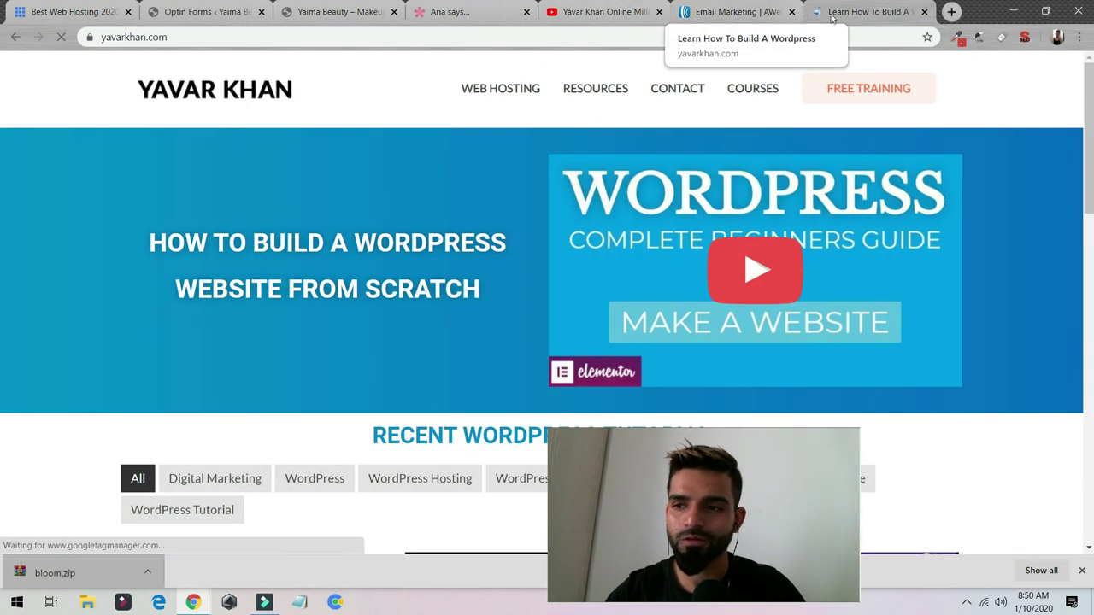